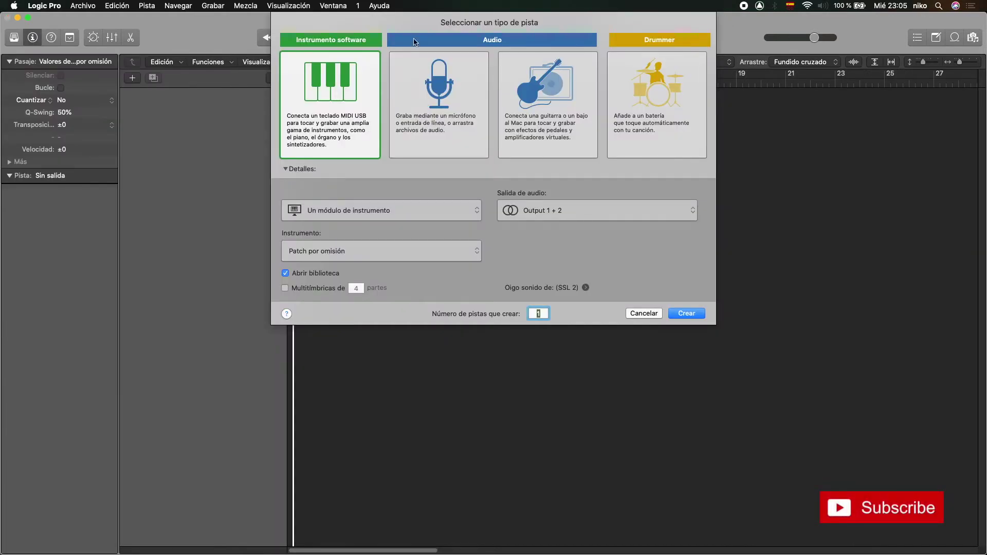
Step: Compare the Drummer, guitar and microphone track types, finishing on Instrumento software
click(645, 115)
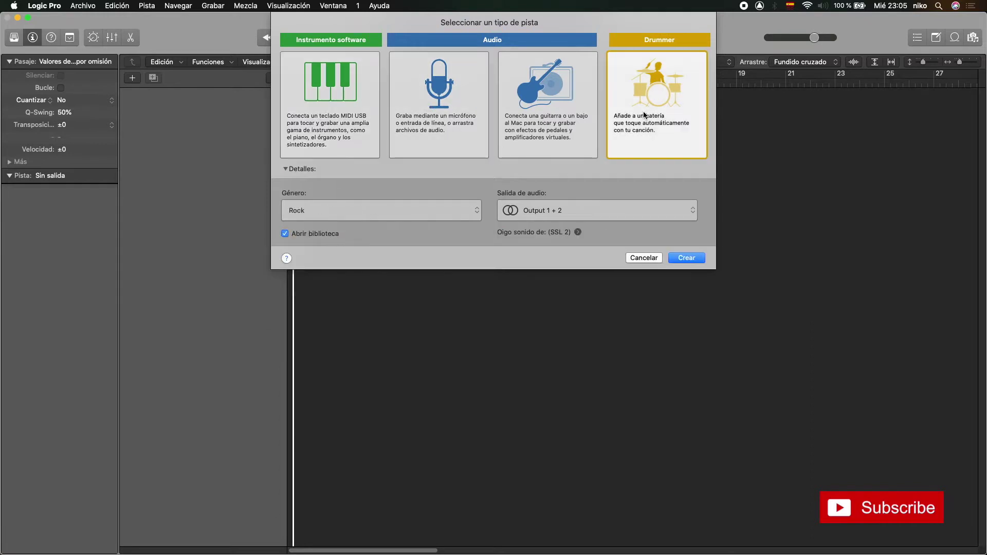
click(550, 149)
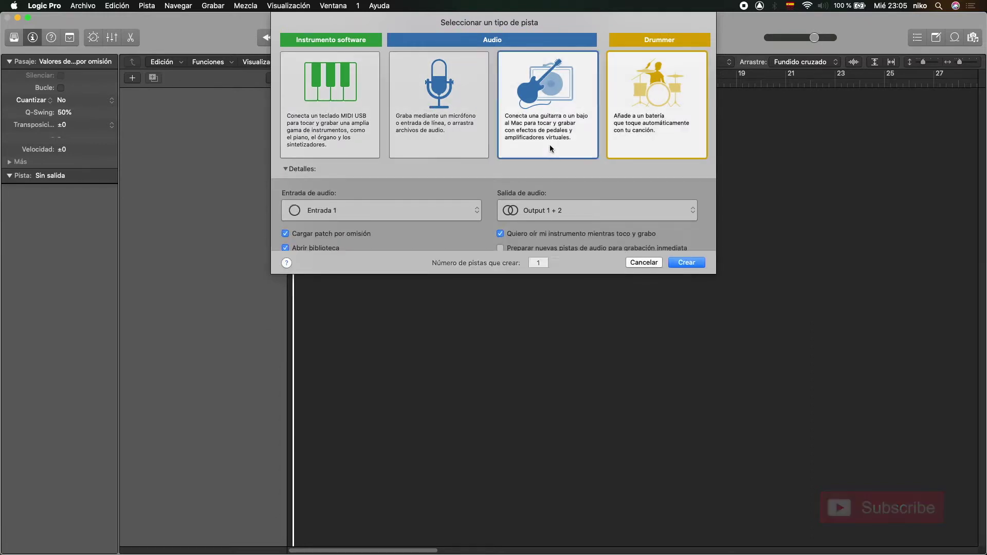
click(455, 134)
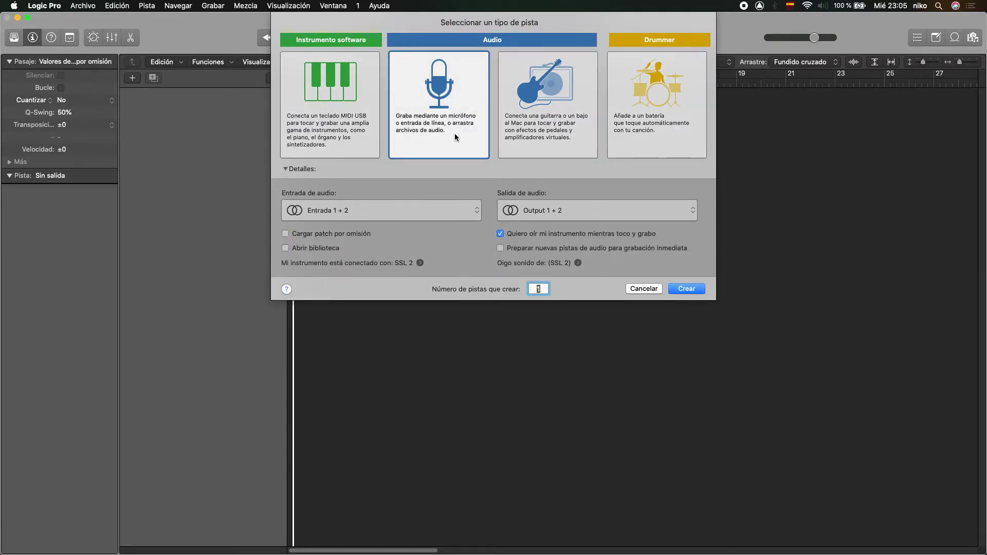
click(309, 131)
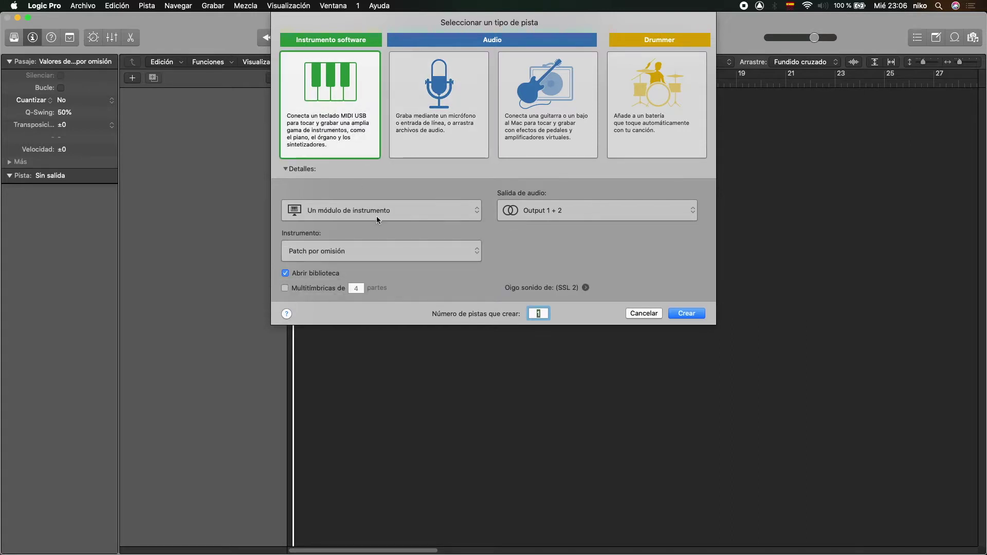
Step: Look through the module and instrument choices for the new track, keeping Patch por omisión
click(393, 210)
click(394, 211)
click(364, 257)
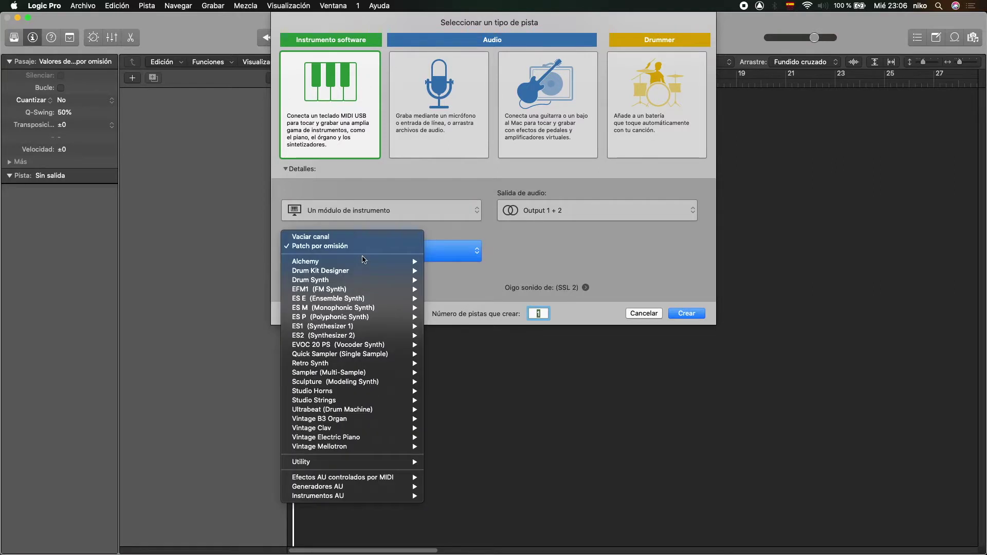
click(358, 248)
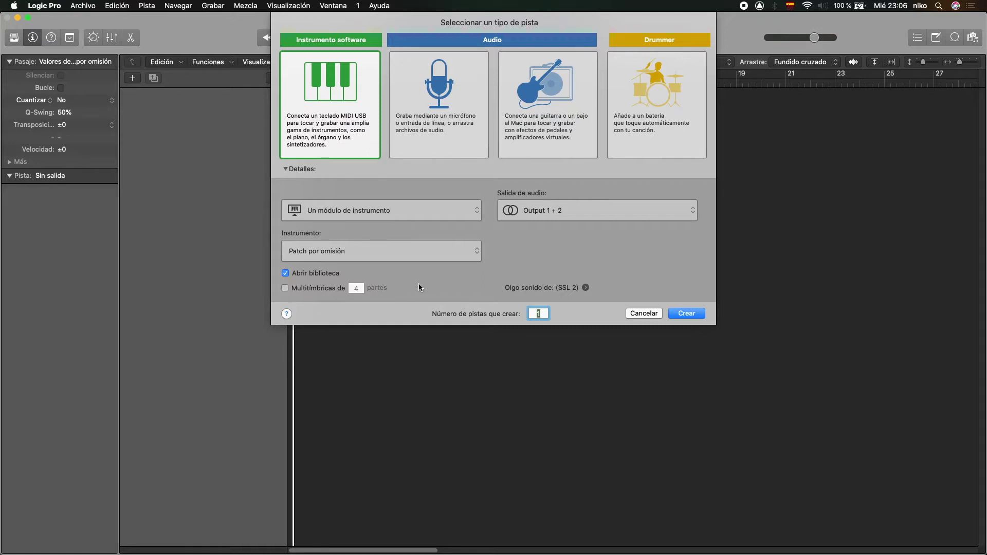
Step: Create 4 software instrument tracks with the default patch
click(542, 315)
key(BackSpace)
text(4)
click(687, 313)
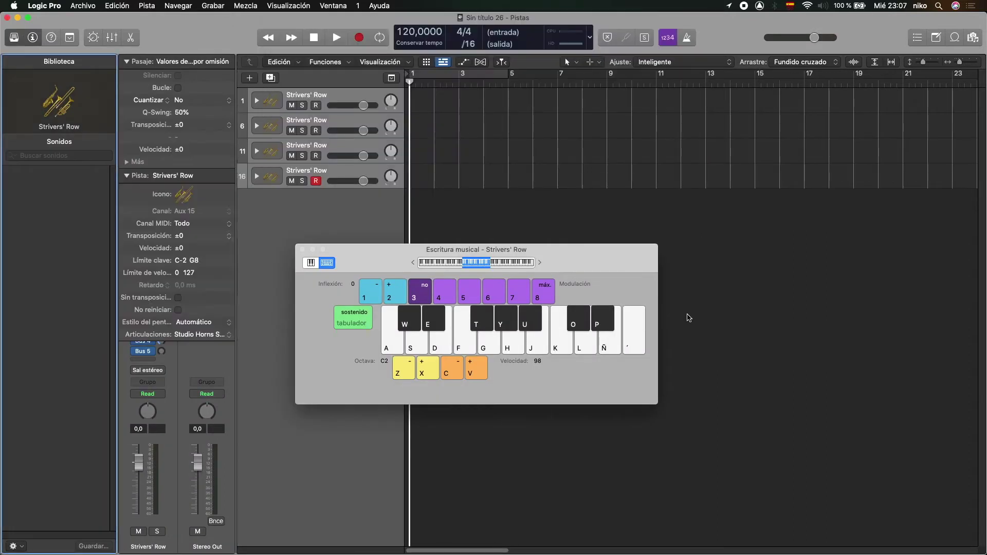
Step: Close and reopen the Escritura musical keyboard and position its window below the four tracks
drag(378, 264, 425, 243)
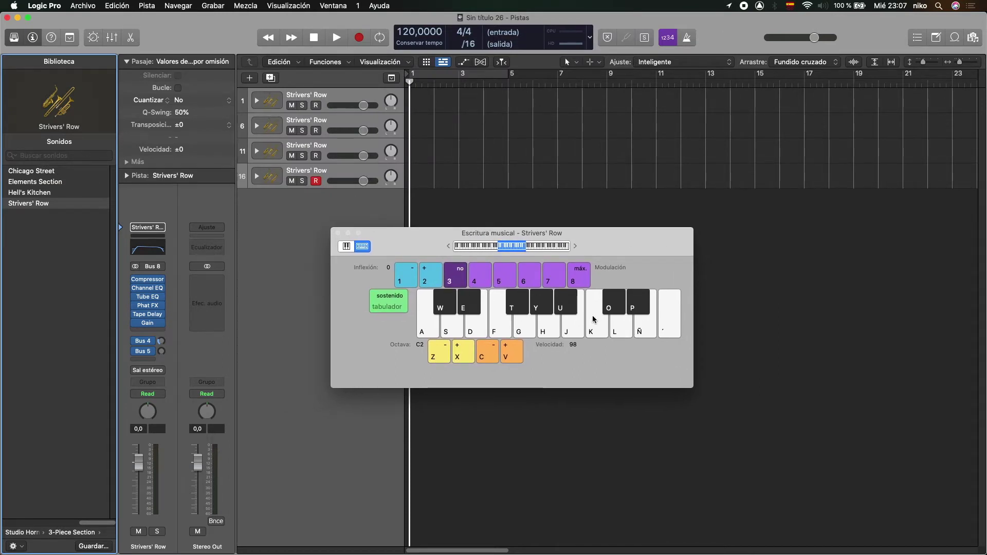
drag(603, 244, 580, 281)
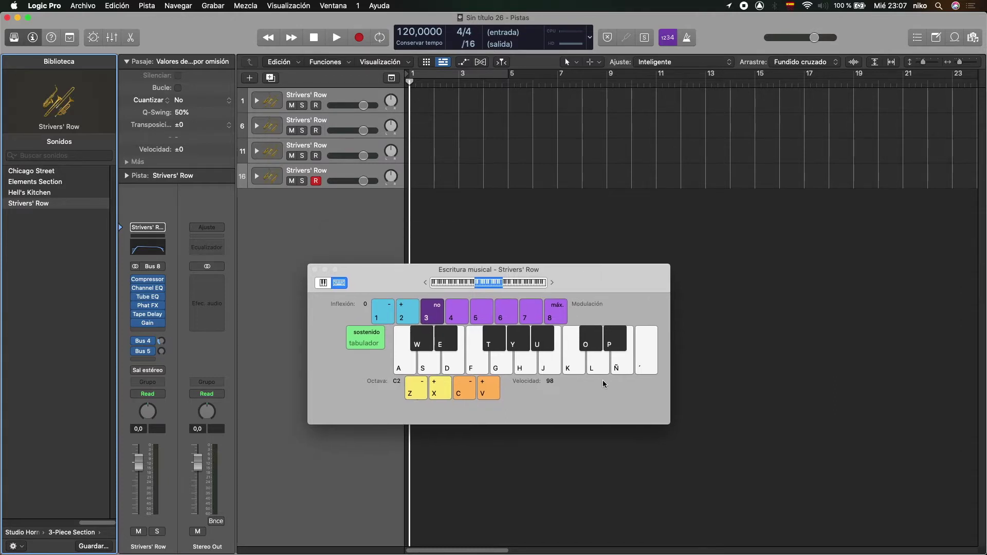
key(super+k)
key(super+k)
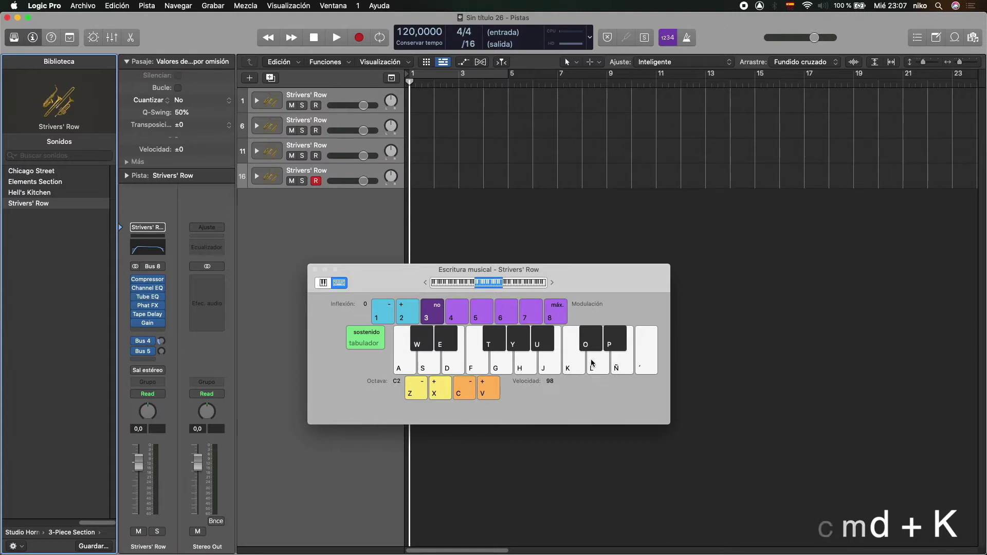
drag(587, 282, 588, 256)
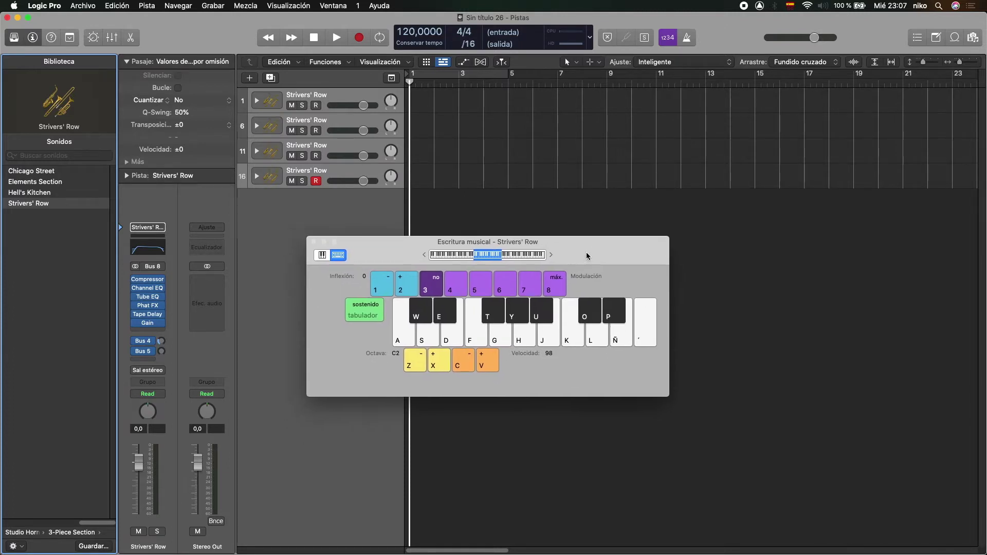
Step: Play the notes A, G, F#, A# and B on the Escritura musical keyboard to hear the Strivers' Row sound
key(h)
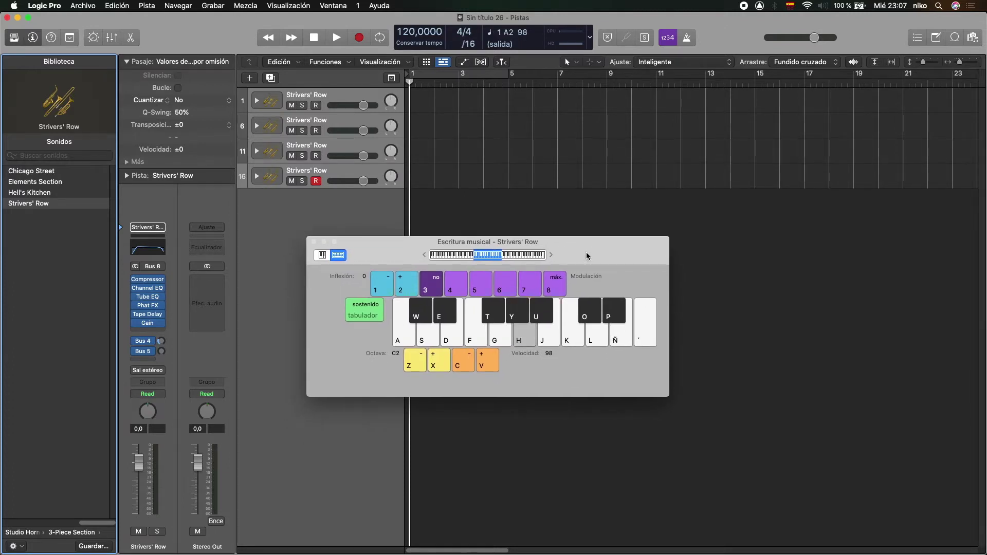
key(g)
key(t)
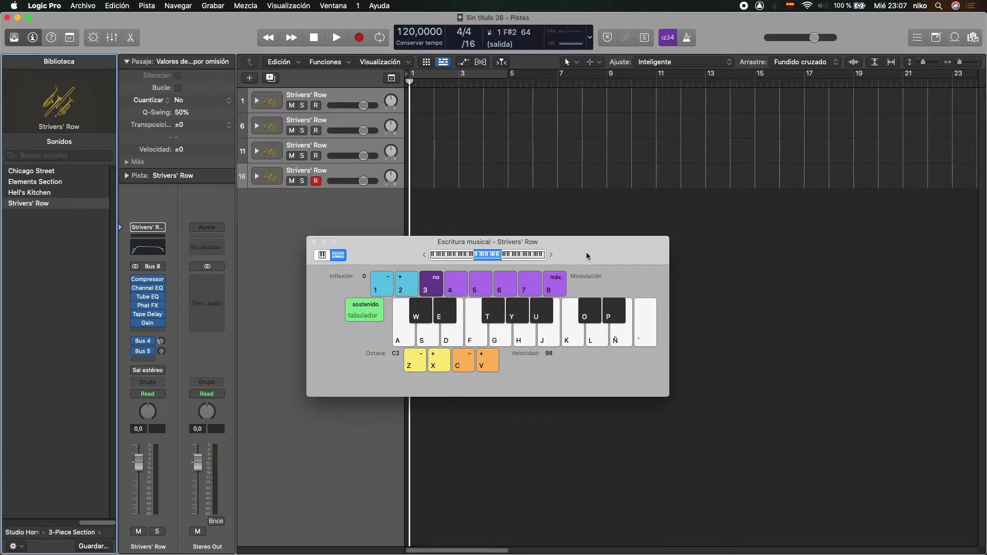
key(u)
key(j)
Step: Delete the last three Strivers' Row tracks, keeping only the first one
drag(924, 62, 928, 62)
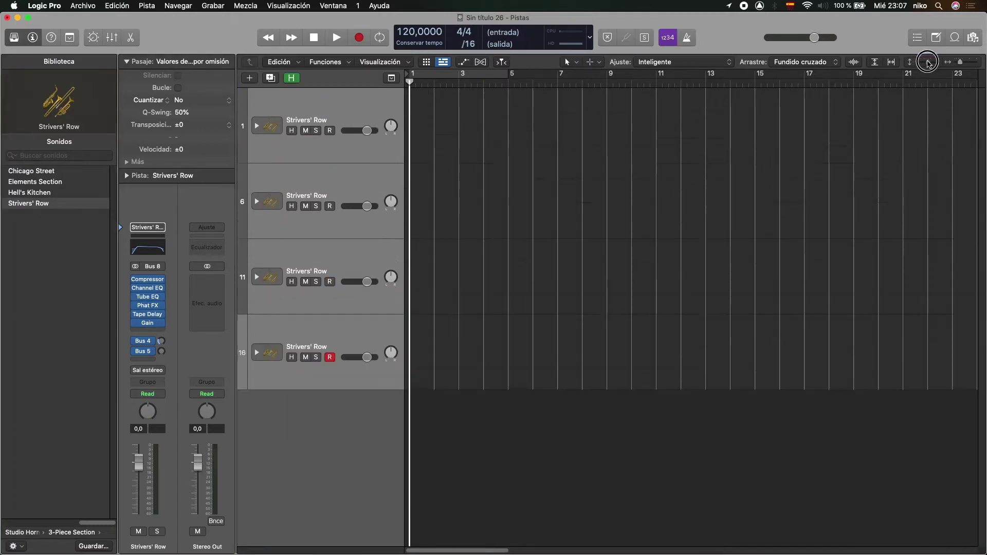
click(330, 435)
key(super+BackSpace)
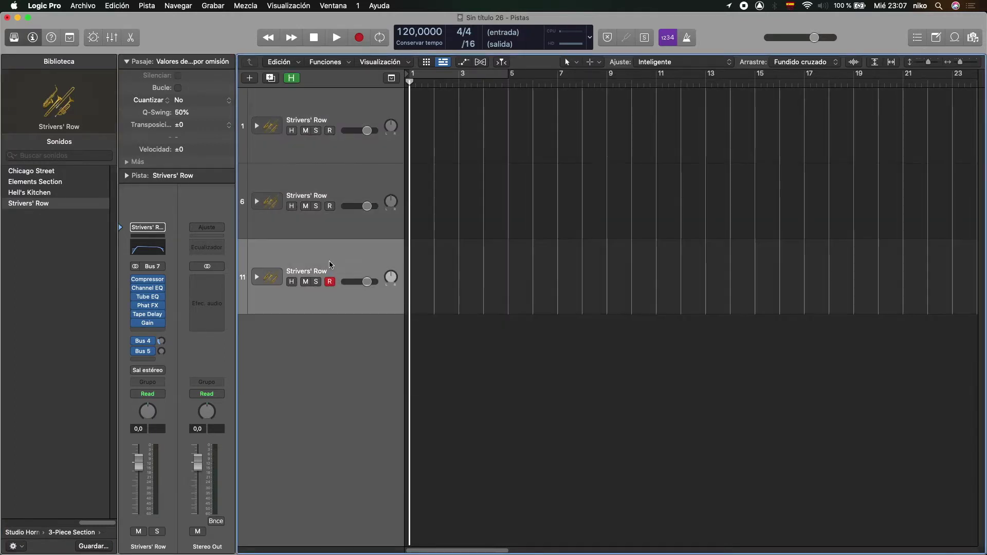
key(super+BackSpace)
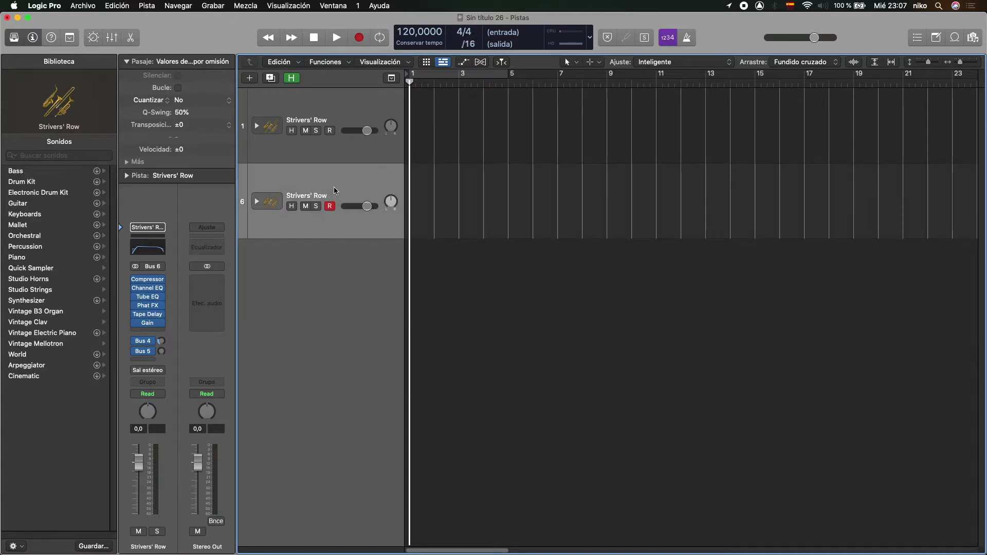
key(super+BackSpace)
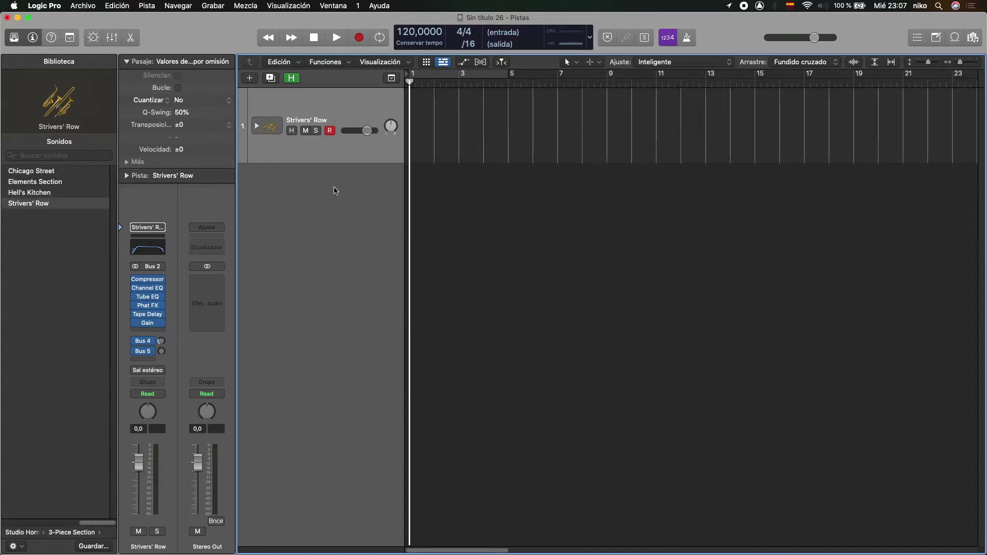
Step: Increase the height of the remaining track and return the sound library to its main instrument categories
drag(360, 164, 359, 230)
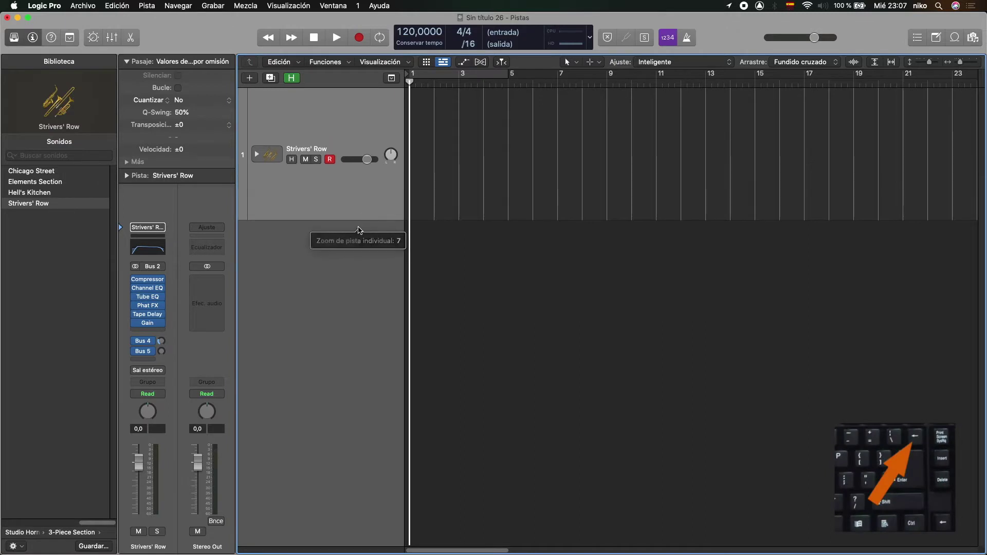
click(55, 531)
click(21, 532)
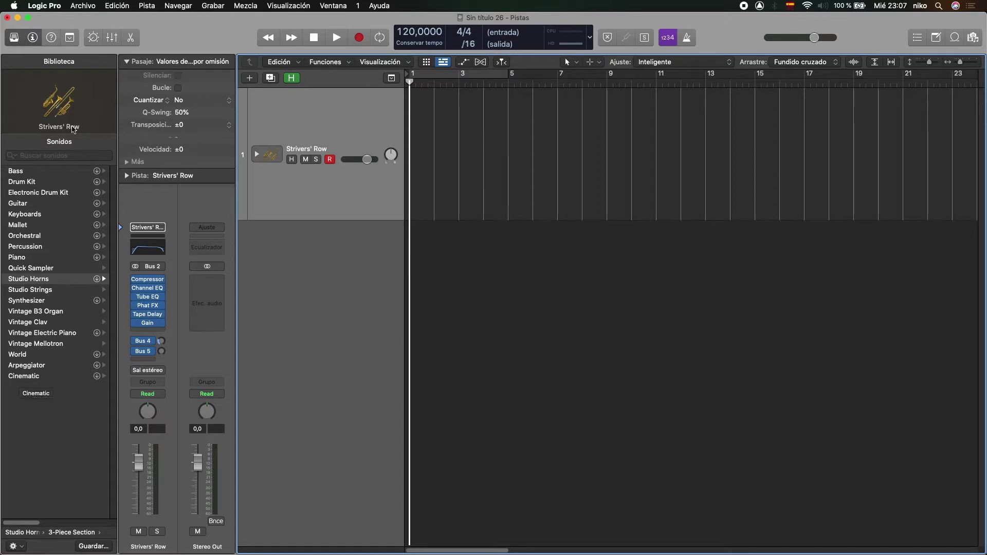
click(44, 6)
click(56, 16)
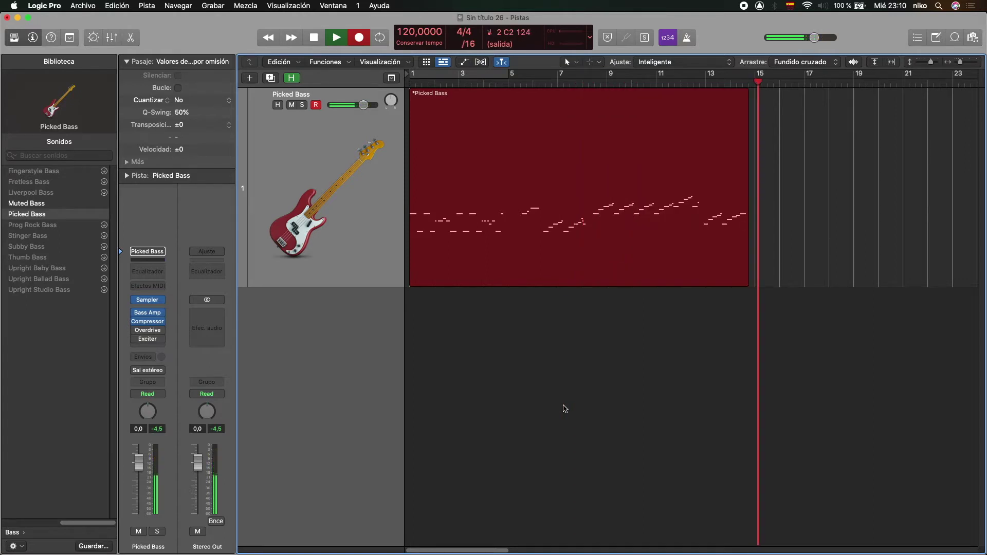
Step: Stop the Picked Bass recording around bar 15 and return the playhead to bar 1
key(space)
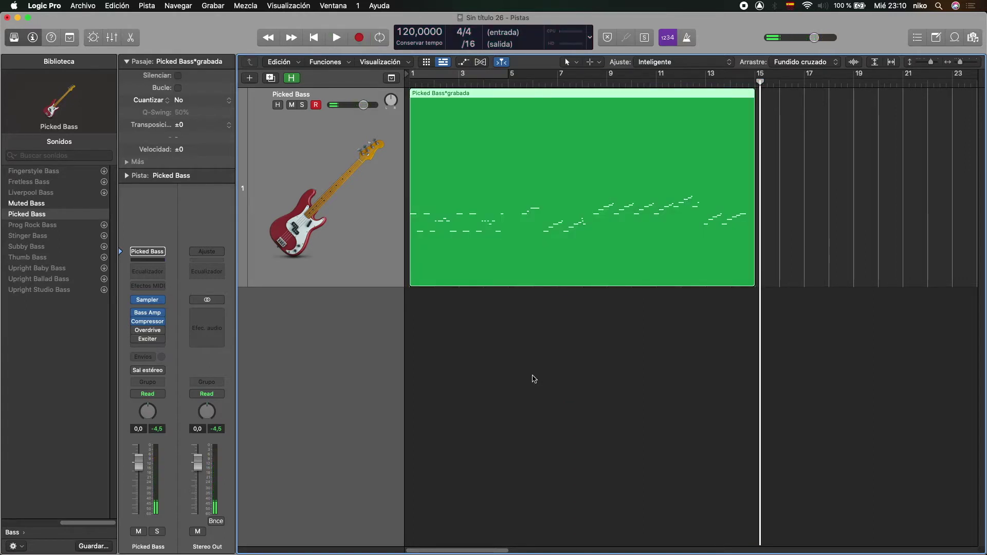
click(404, 84)
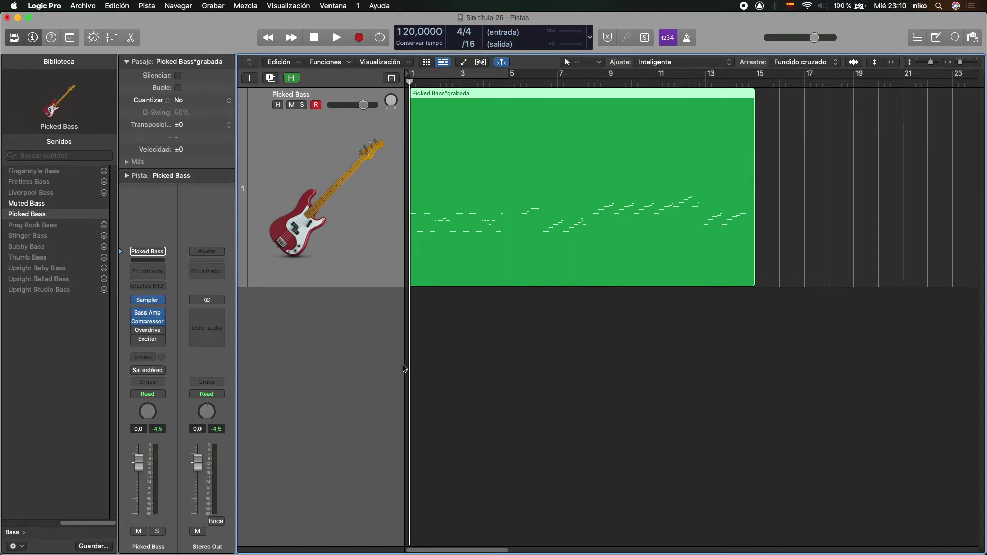
Step: Try the Muted Bass patch on the recorded track and restore Picked Bass
click(37, 206)
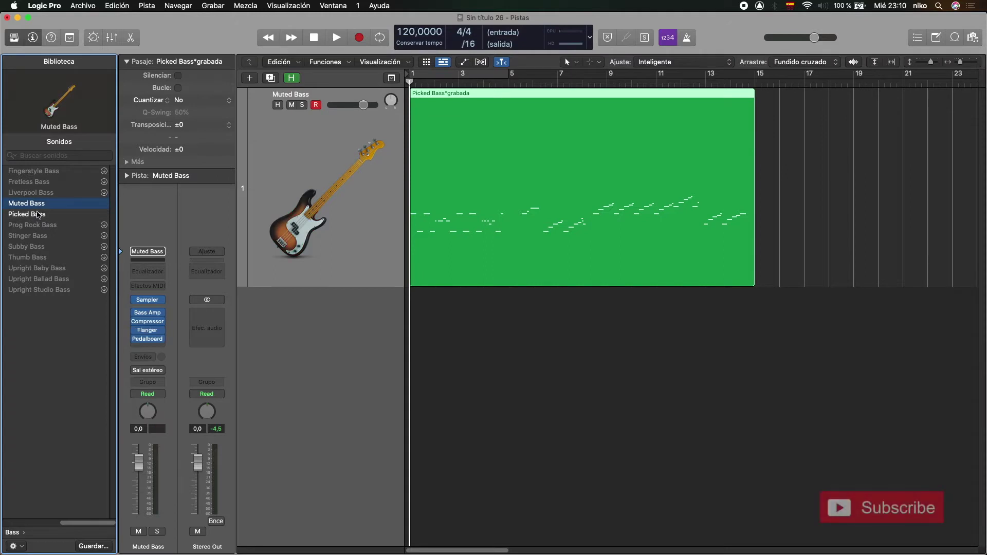
click(31, 215)
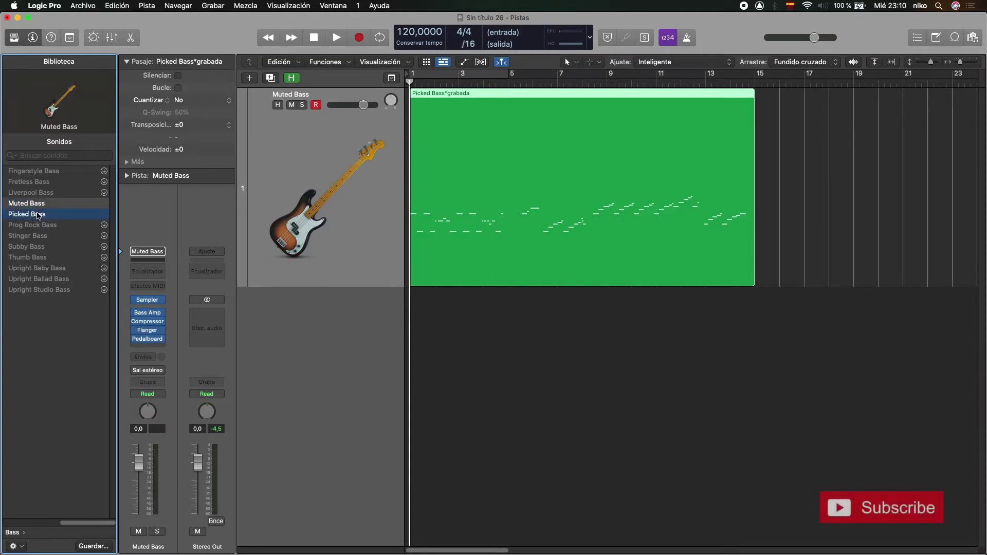
Step: Add a second track duplicating the Picked Bass track's settings and load the Muted Bass patch on it
click(270, 79)
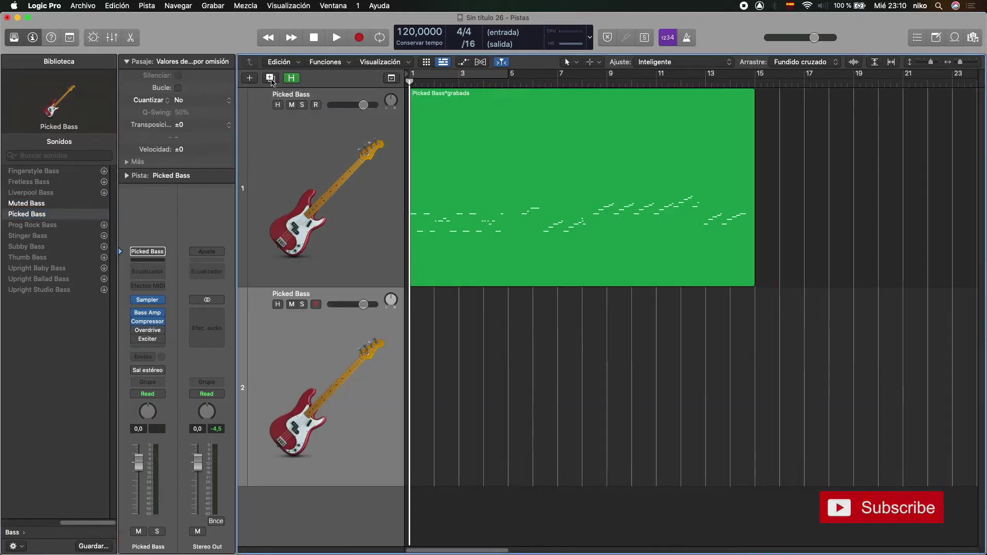
click(311, 208)
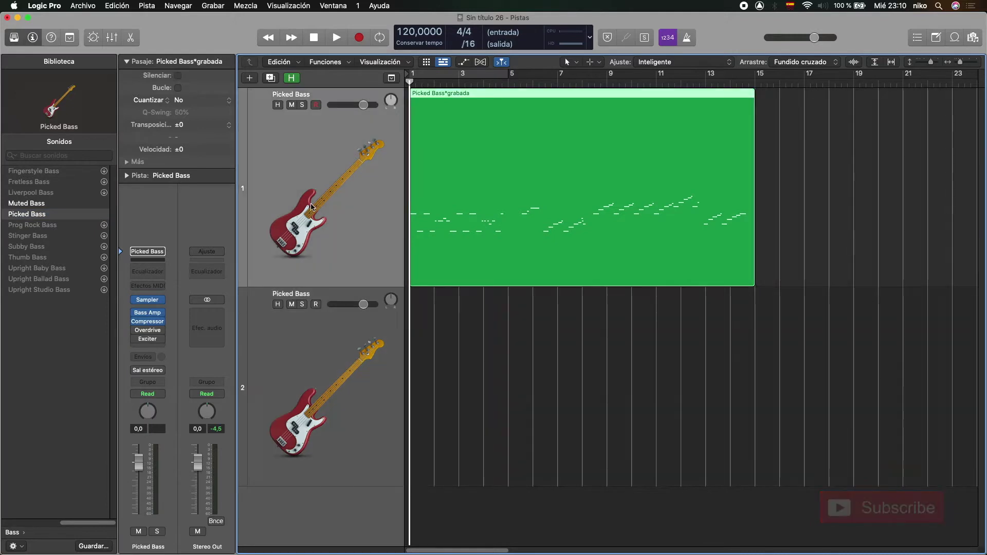
click(308, 360)
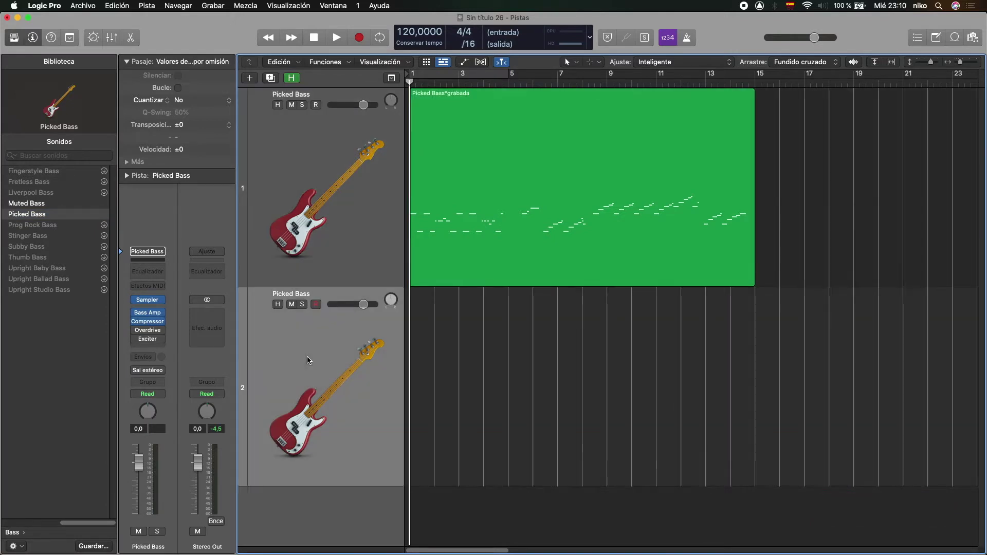
click(249, 78)
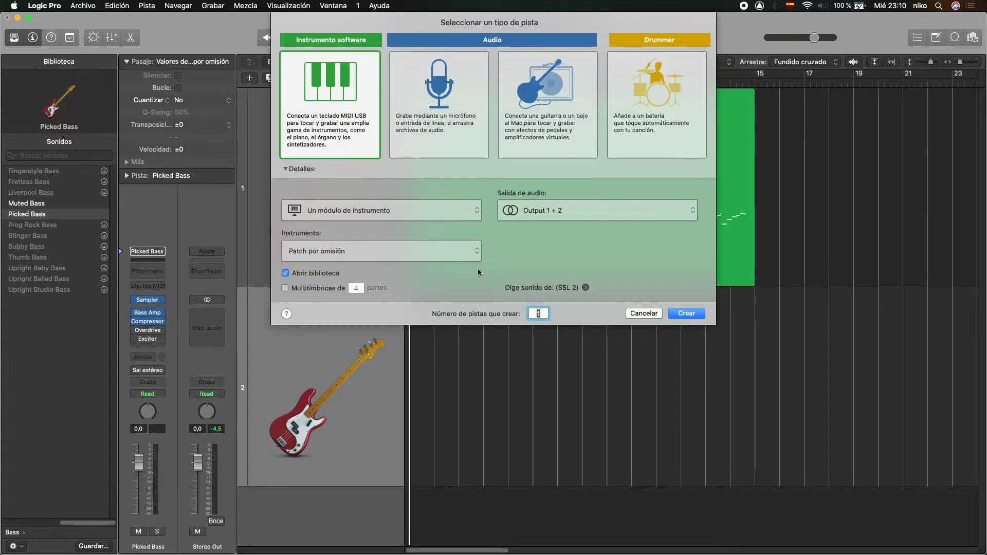
click(643, 313)
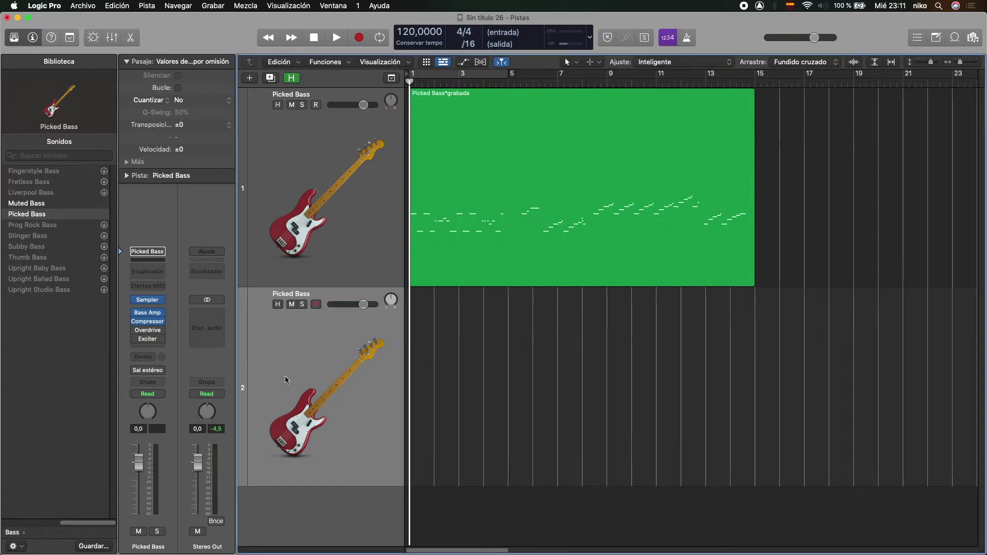
click(24, 206)
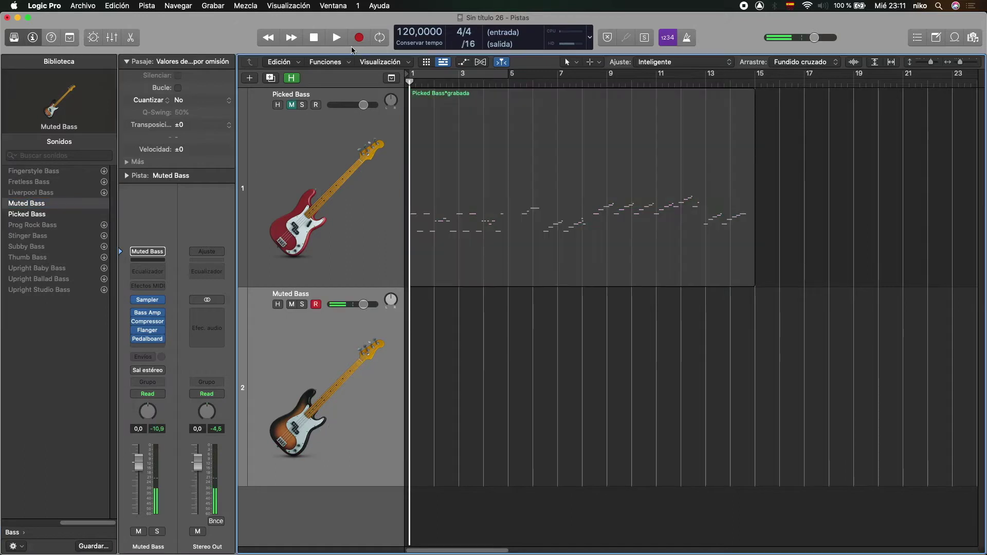
Step: Record a Muted Bass part of about five bars on the second track and return the playhead to the start
click(359, 37)
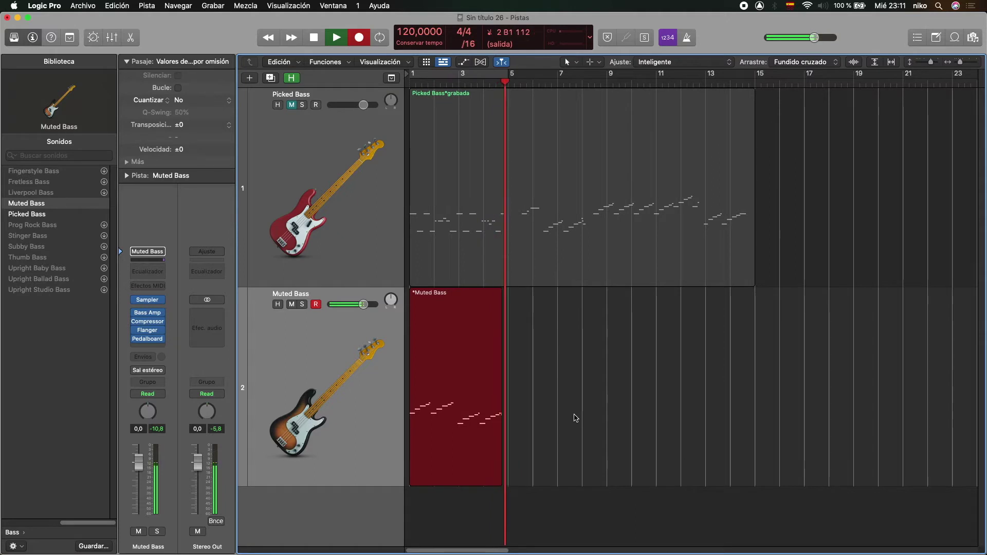
key(space)
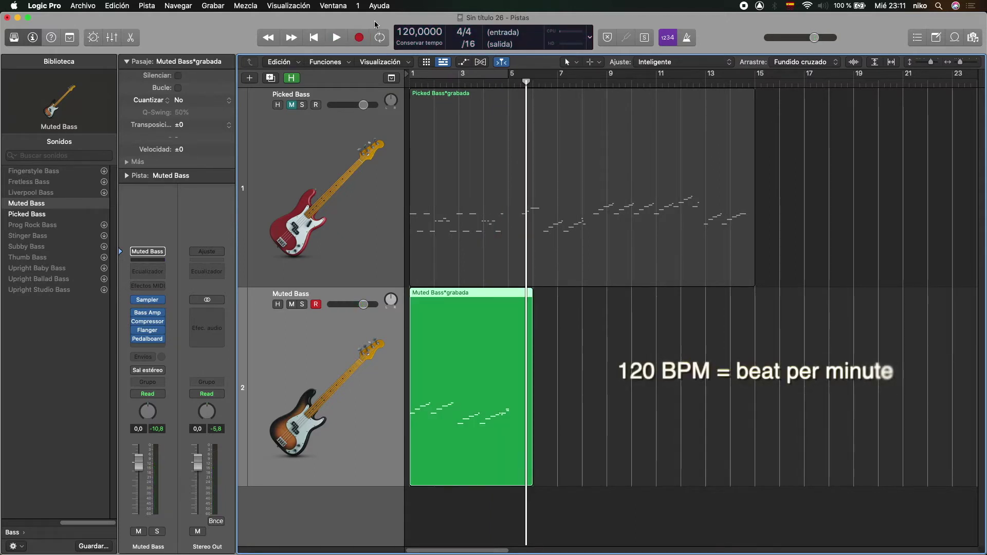
key(Return)
Step: Try quantizing the recorded Picked Bass region to Semicorchea, and undo the quantization
click(488, 236)
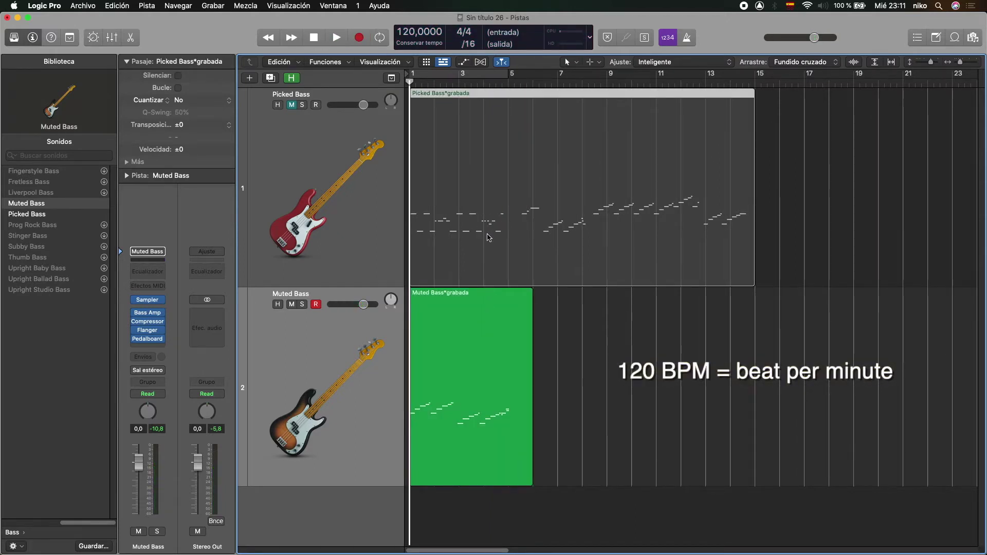
key(q)
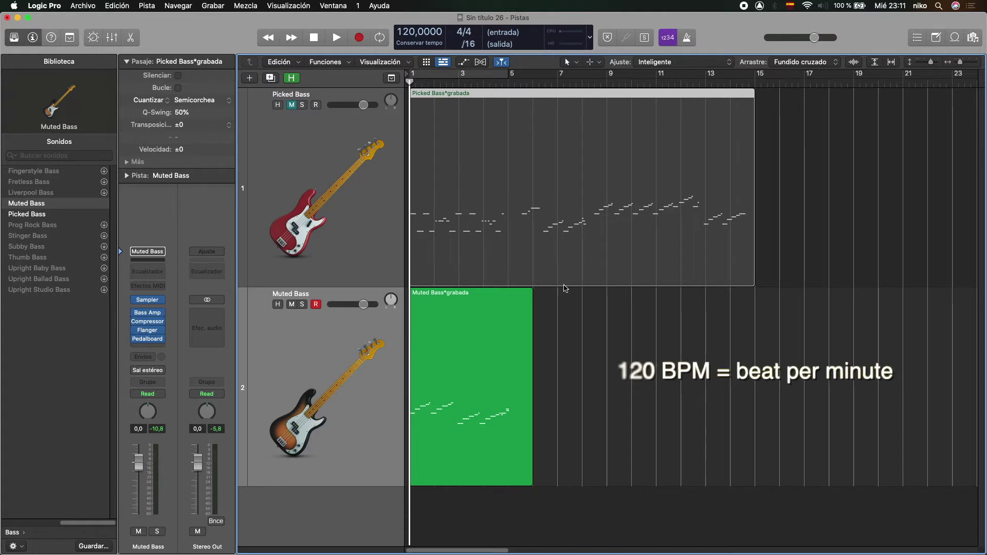
key(super+z)
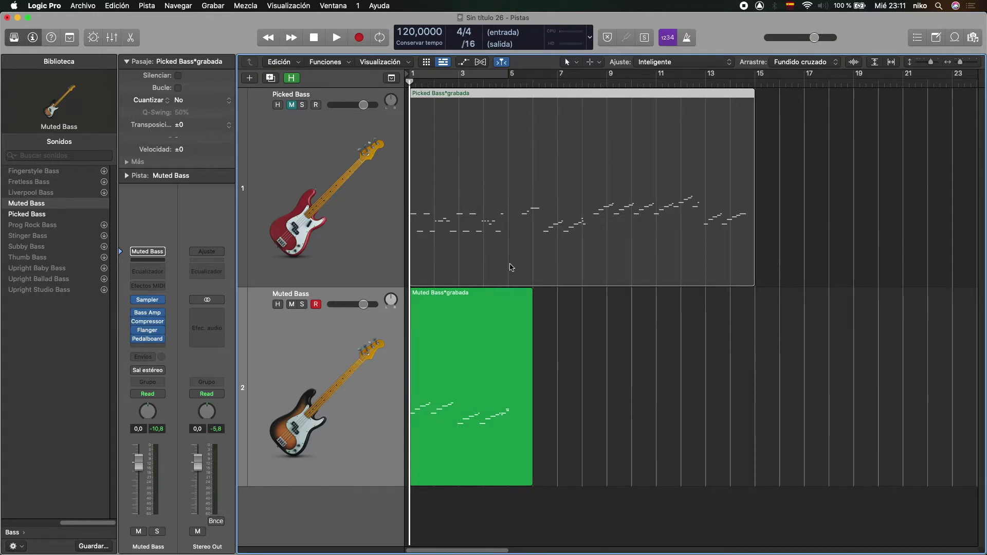
Step: Unmute the Picked Bass track and open its recorded region in the piano roll, with the library and inspector hidden
click(291, 104)
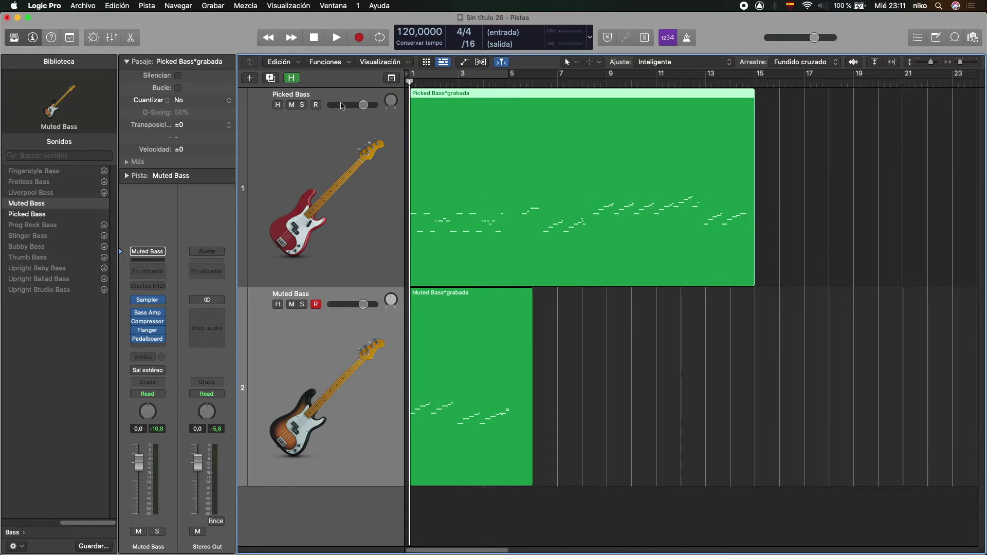
double_click(505, 192)
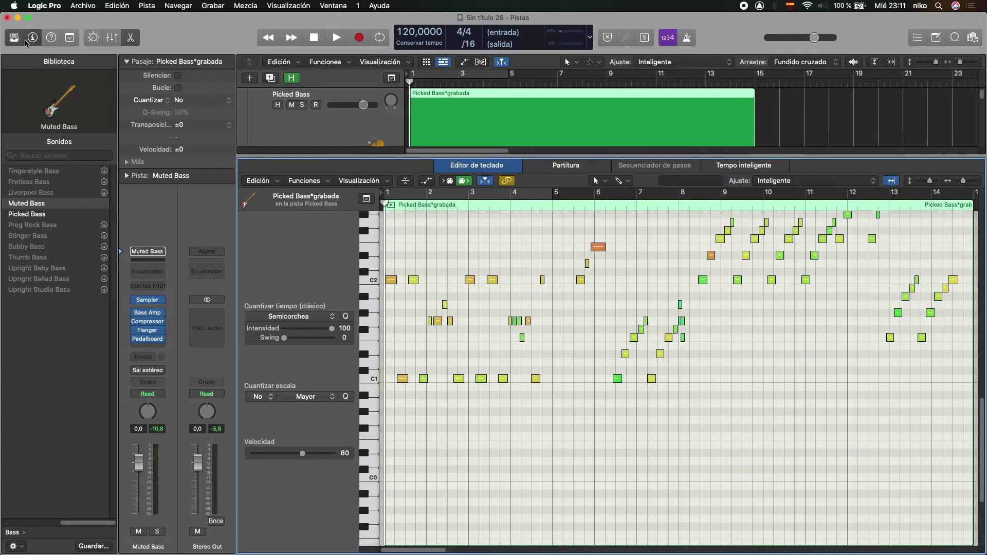
click(32, 37)
scroll(400, 280, up, 3)
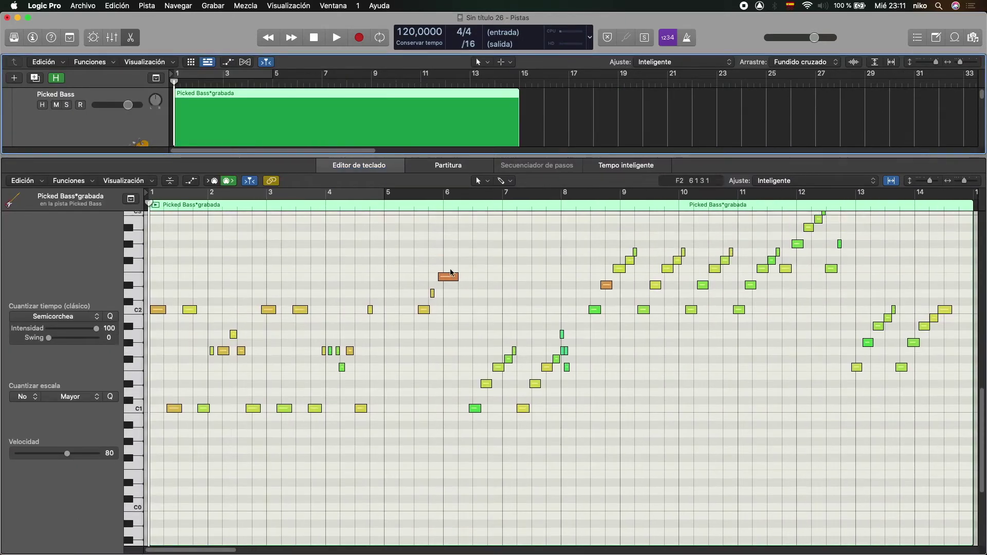
Step: Quantize the Picked Bass notes to Semicorchea in two groups: those from bar 5 onward, and those in the first four bars
drag(949, 468, 414, 211)
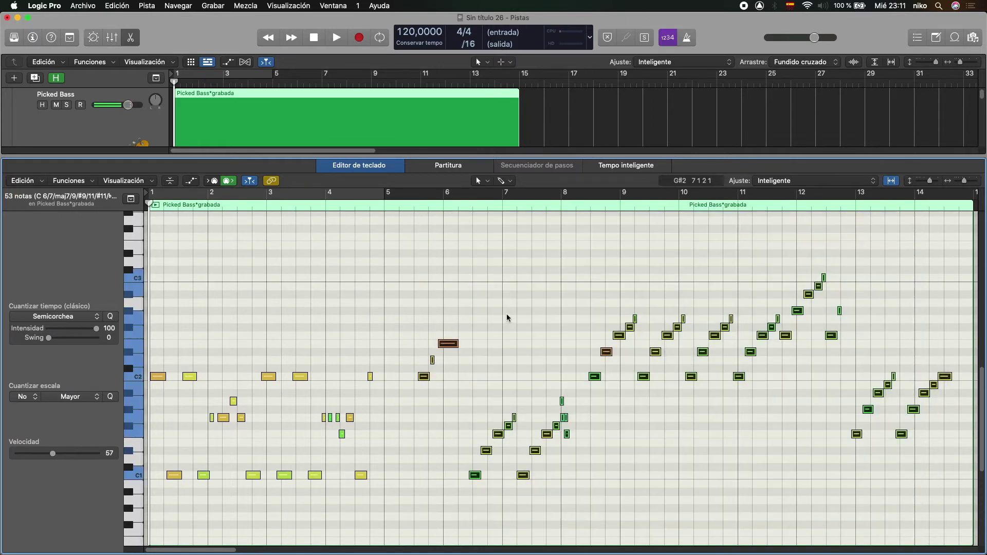
key(q)
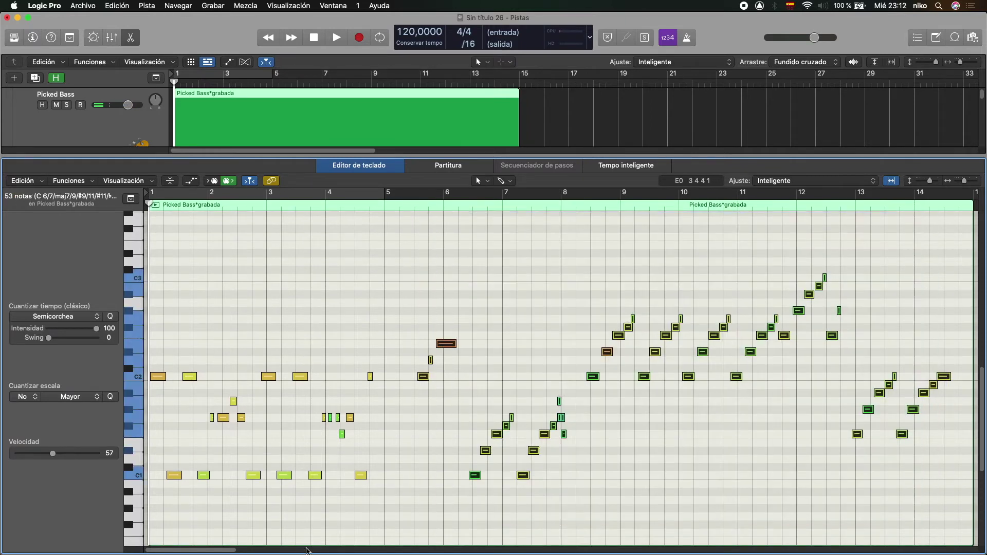
drag(386, 508, 148, 335)
key(q)
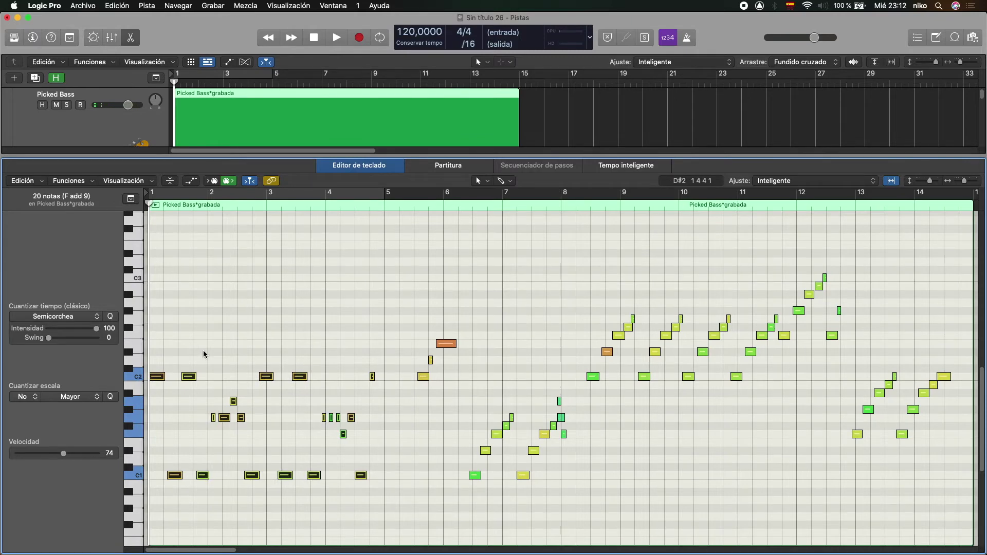
click(254, 315)
click(97, 317)
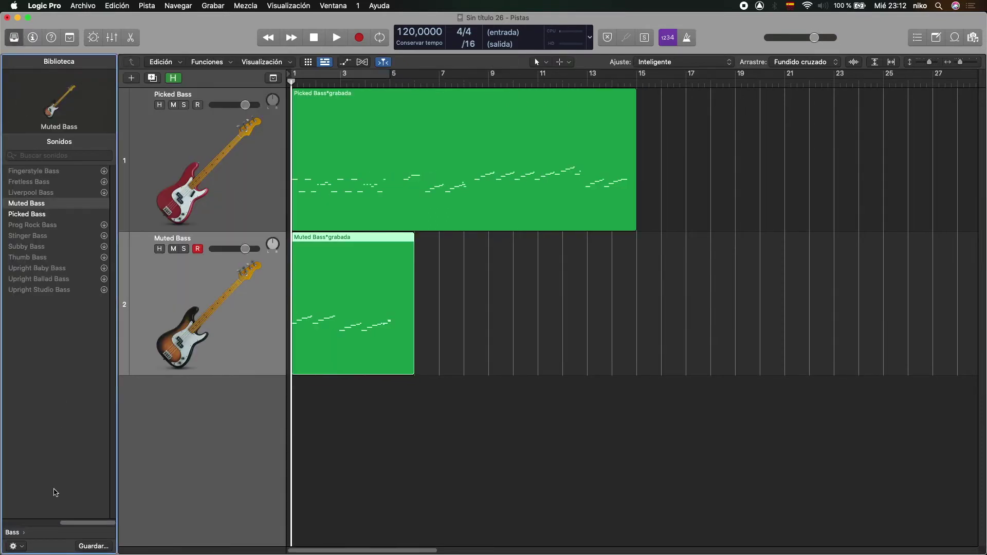
Step: Add a third software instrument track and load the Studio Cellos patch from Studio Strings on it
click(43, 523)
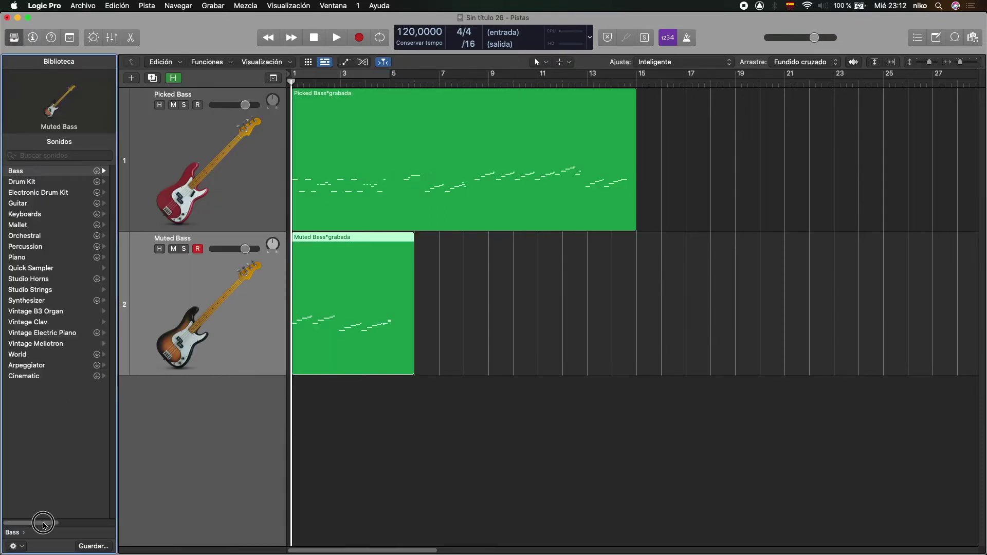
click(132, 78)
key(Return)
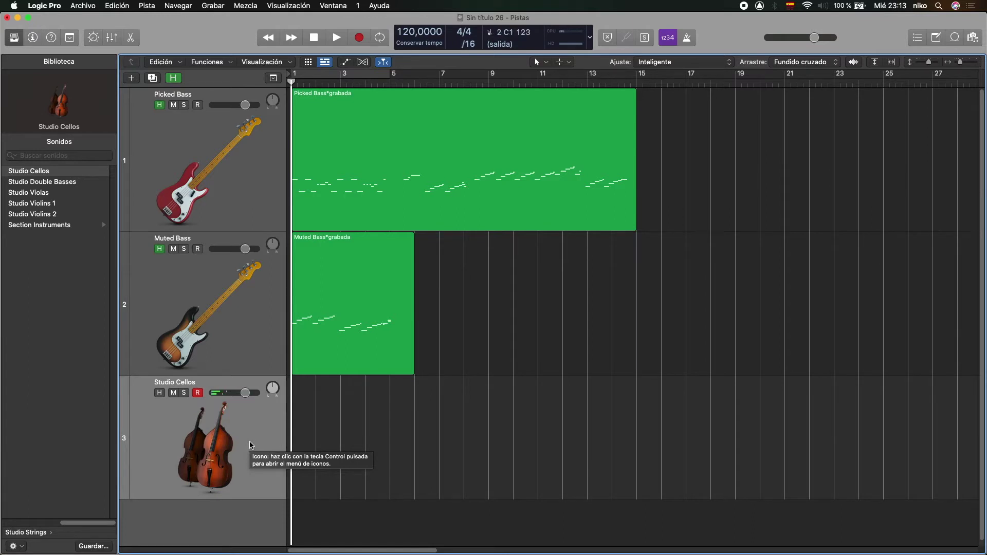
Step: Try moving the Muted Bass region along its track with Inteligente snapping, and return it to bar 1
drag(376, 288, 469, 317)
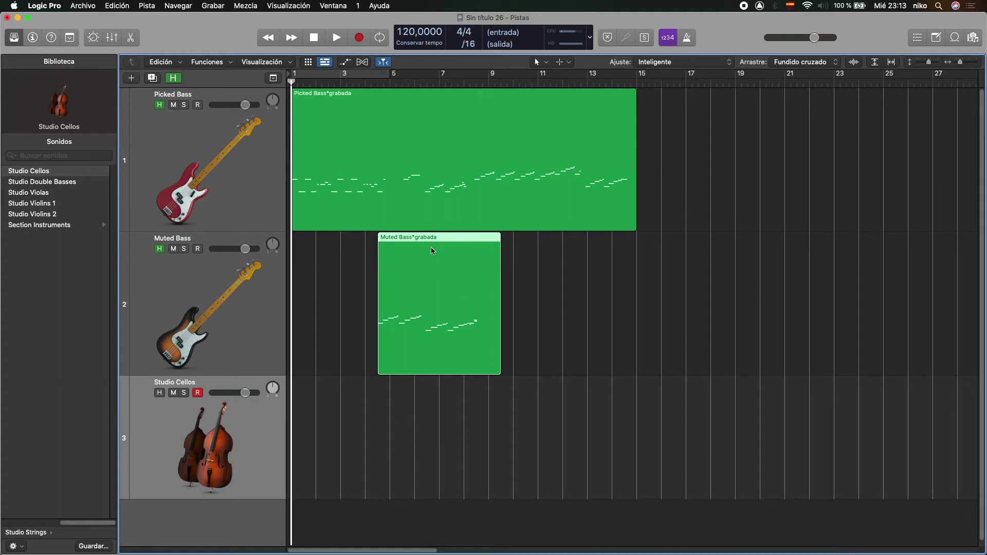
drag(432, 250, 681, 239)
drag(687, 244, 341, 279)
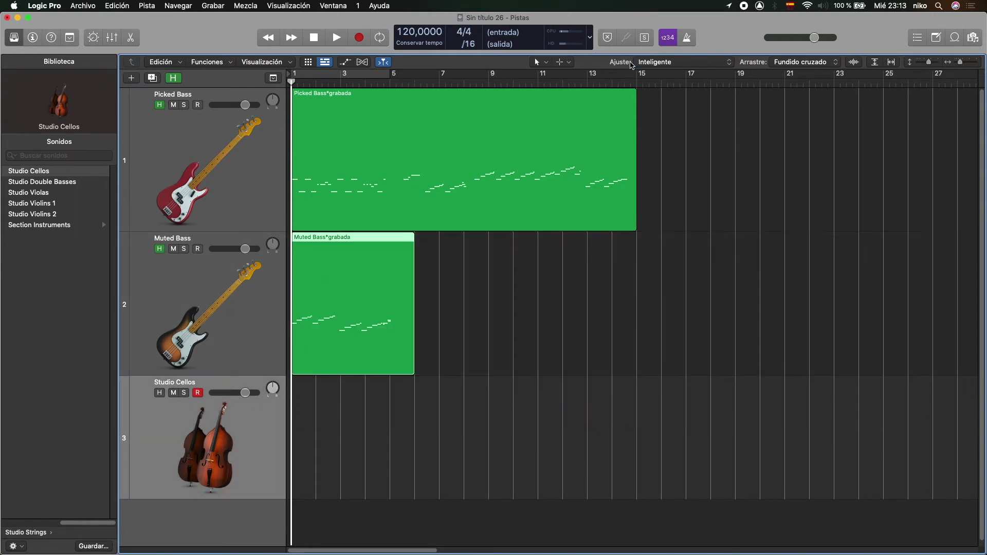
Step: Set the snap mode to Compás and move the Muted Bass region so it starts at bar 16
click(672, 62)
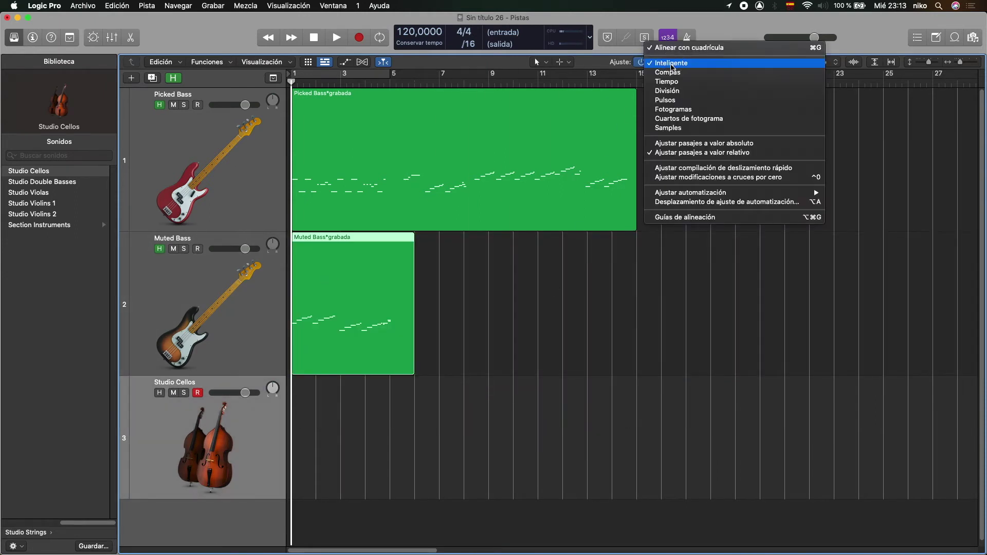
click(711, 77)
drag(337, 251, 674, 244)
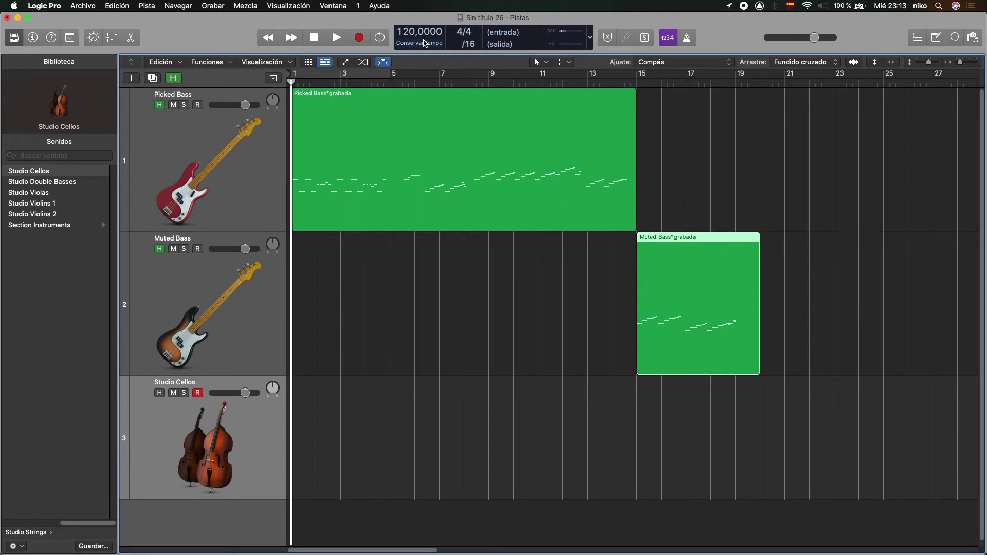
mouse_move(413, 32)
mouse_down()
mouse_move(414, 53)
mouse_move(413, 13)
mouse_up()
drag(674, 280, 698, 280)
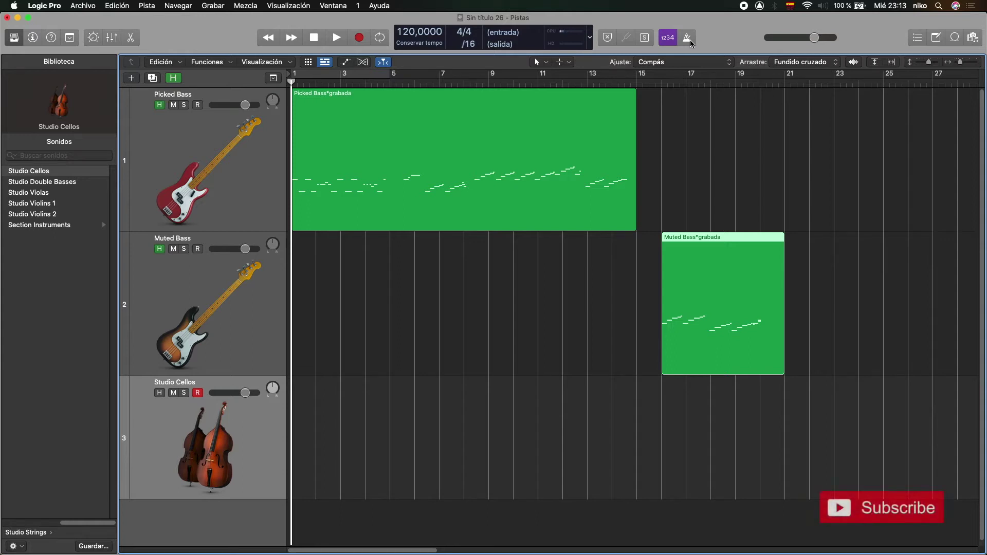
Step: Enable the metronome's Modo simple, open the metronome settings, and raise the click's tone and volume slightly
right_click(692, 42)
click(696, 44)
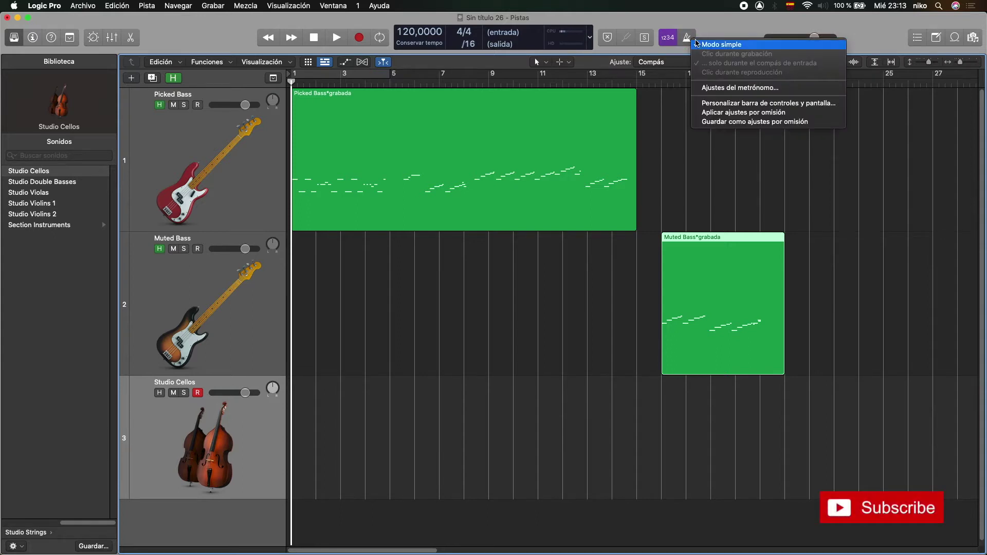
right_click(688, 40)
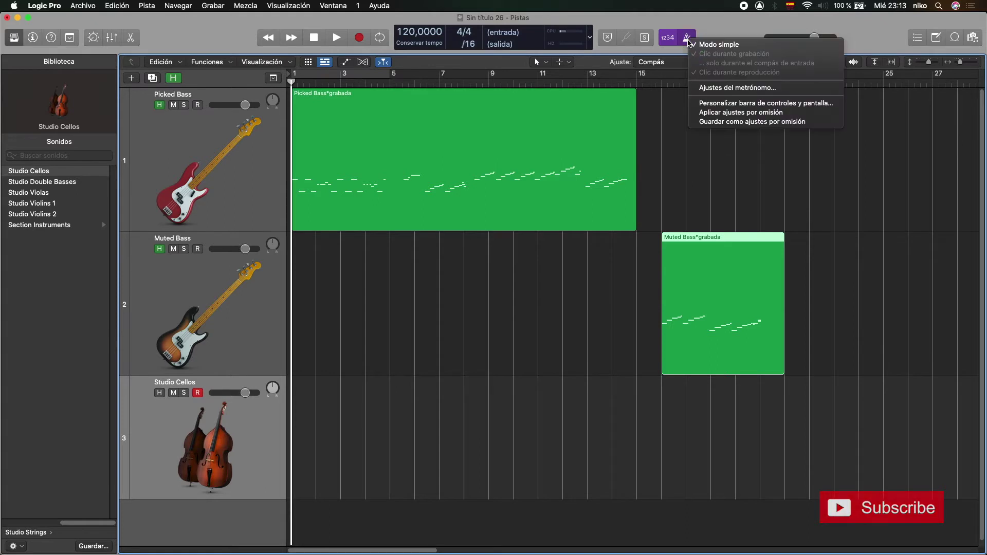
click(706, 87)
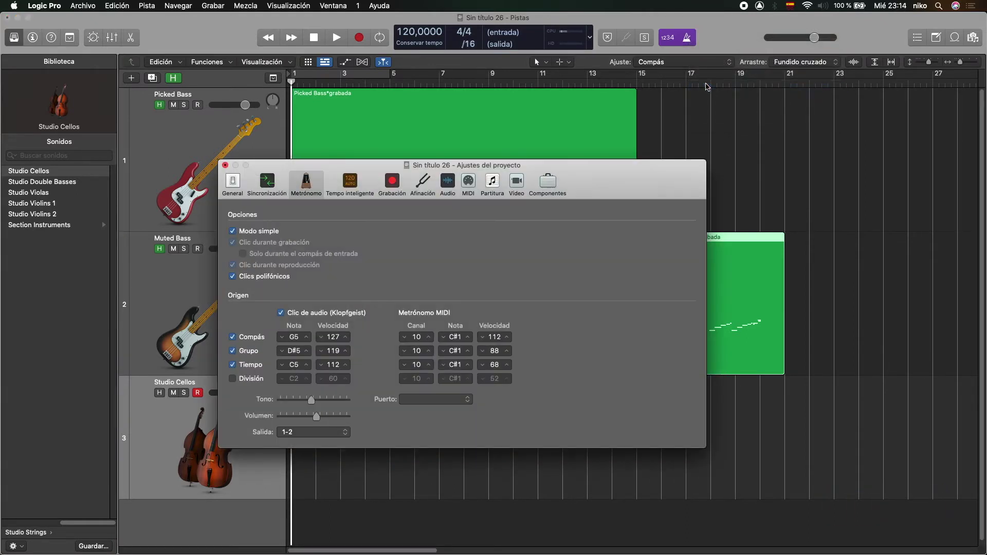
drag(535, 170, 475, 118)
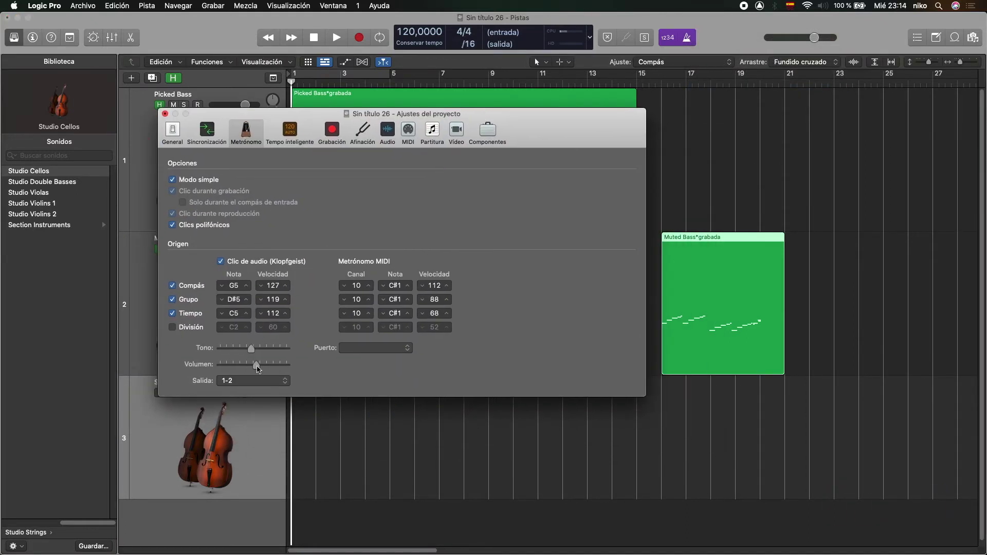
drag(272, 353, 268, 374)
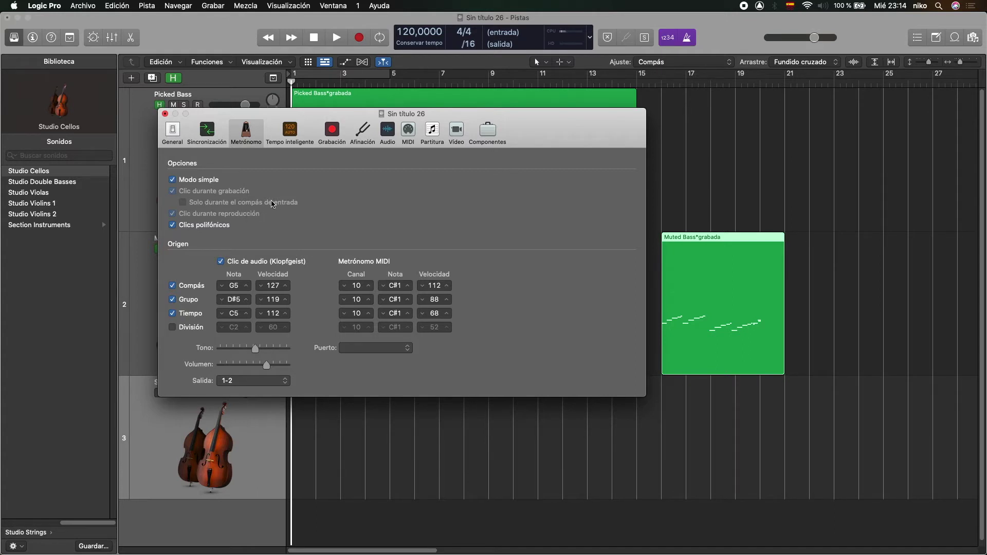
Step: Turn off Modo simple, Clic durante grabación and Clic durante reproducción in the metronome settings
click(195, 180)
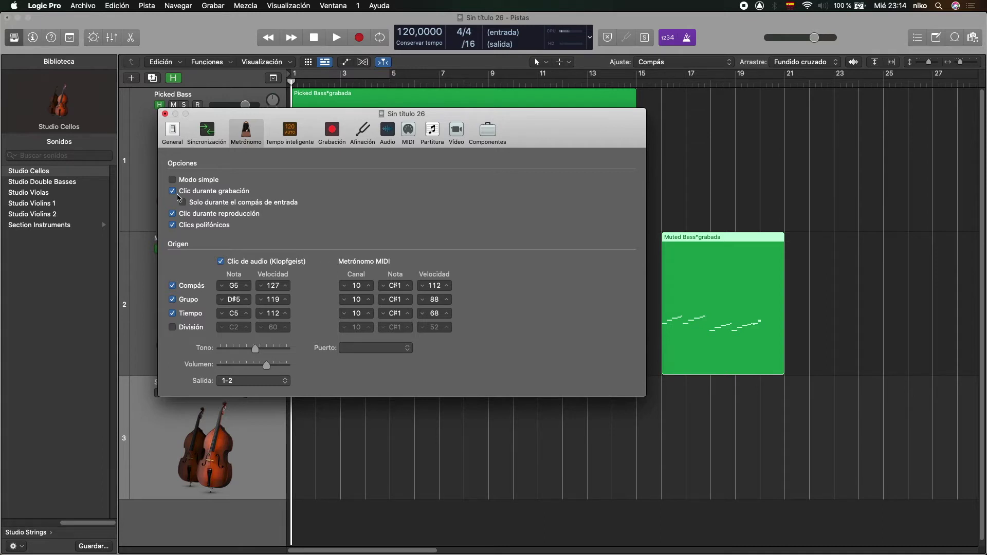
click(172, 192)
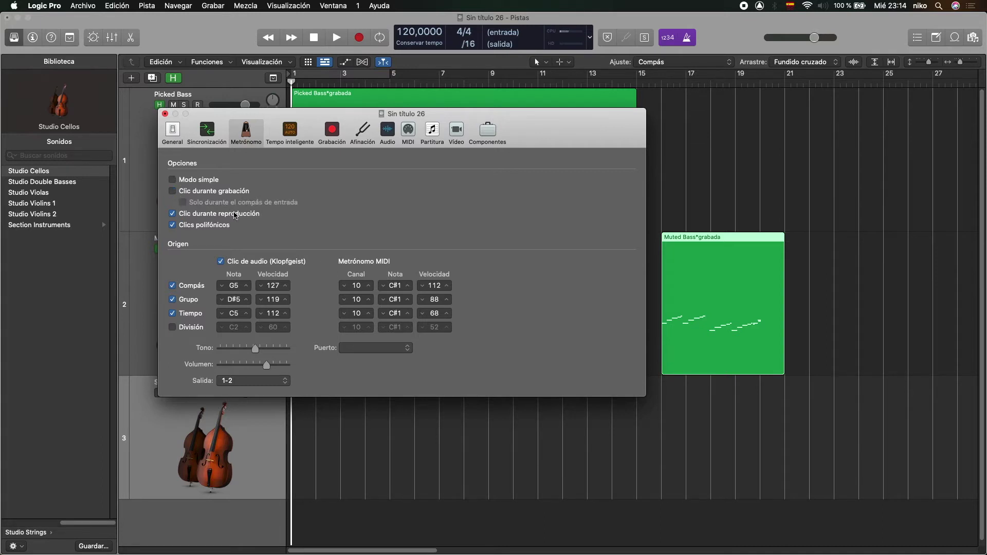
click(172, 214)
Step: Record a part of about ten bars on the Studio Cellos track
click(595, 341)
key(r)
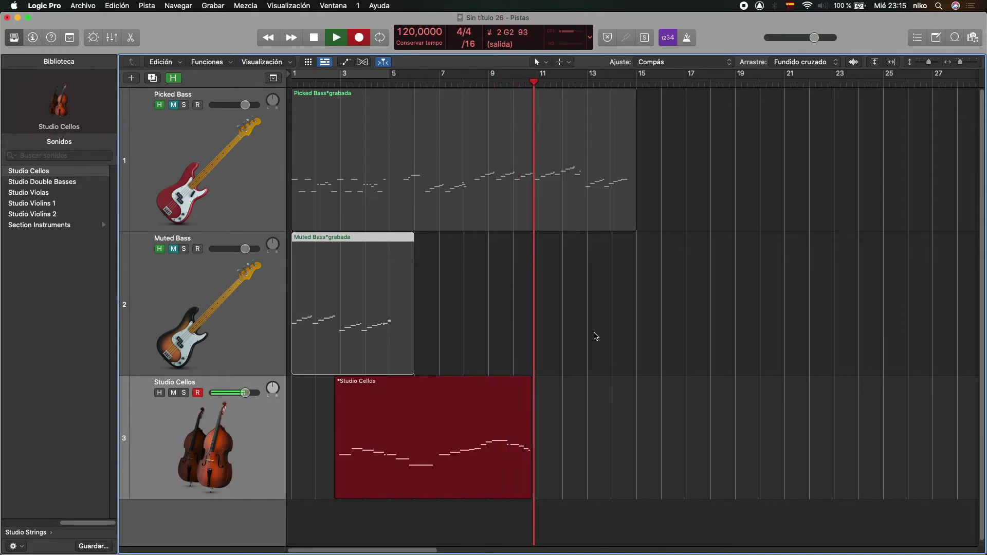
key(space)
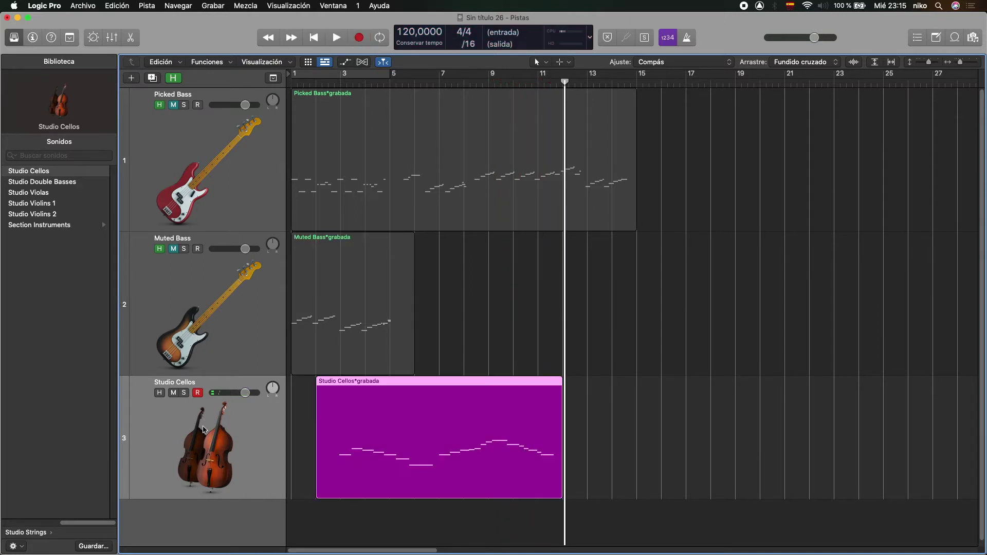
Step: Add a fourth track duplicating the Studio Cellos track's settings, return the playhead to the start, and load the Studio Violas patch
click(247, 355)
scroll(231, 354, down, 1)
click(226, 422)
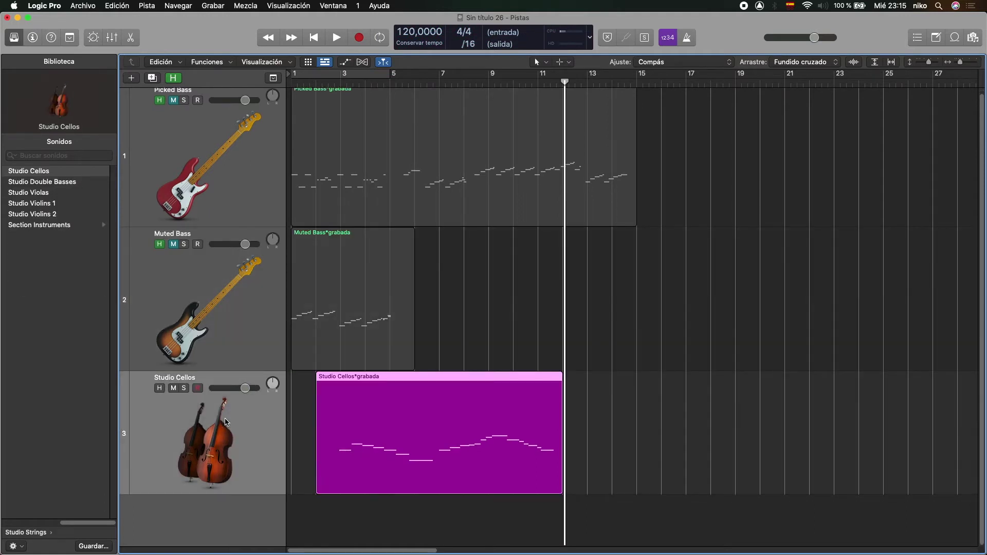
key(super+d)
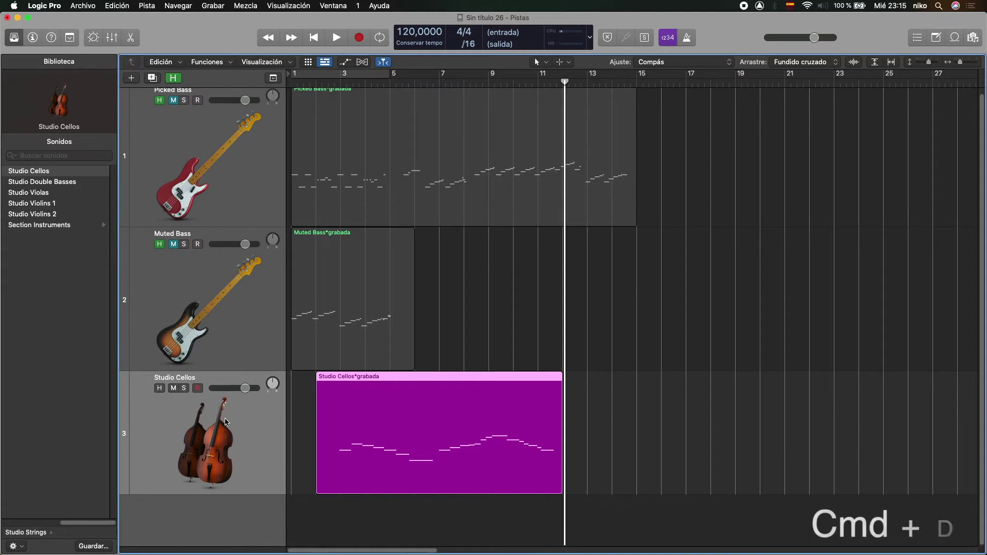
scroll(248, 393, down, 5)
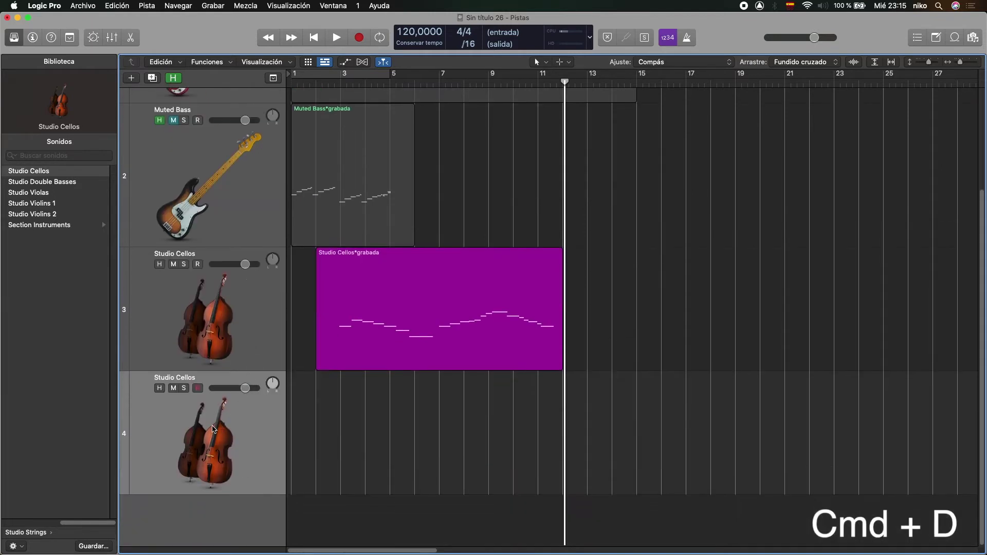
key(Return)
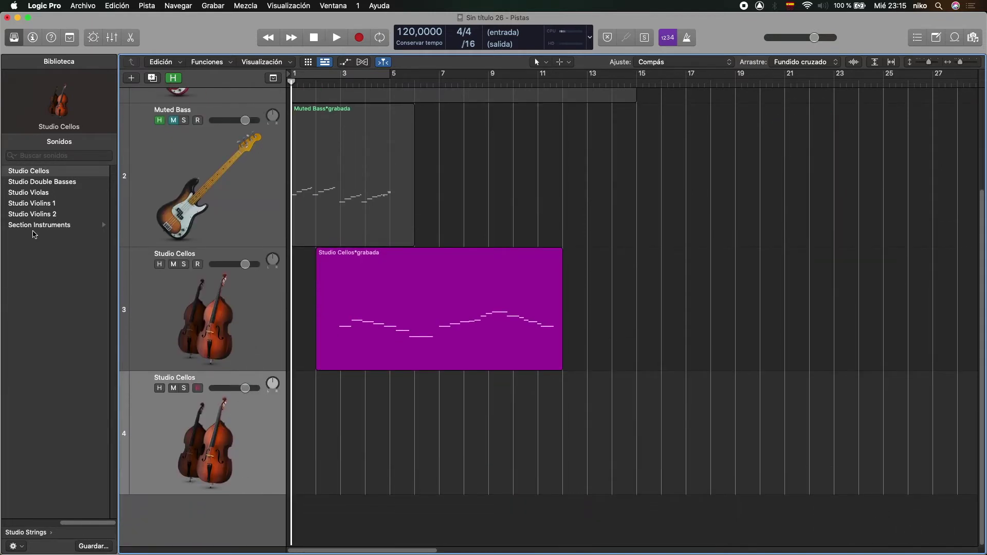
click(39, 195)
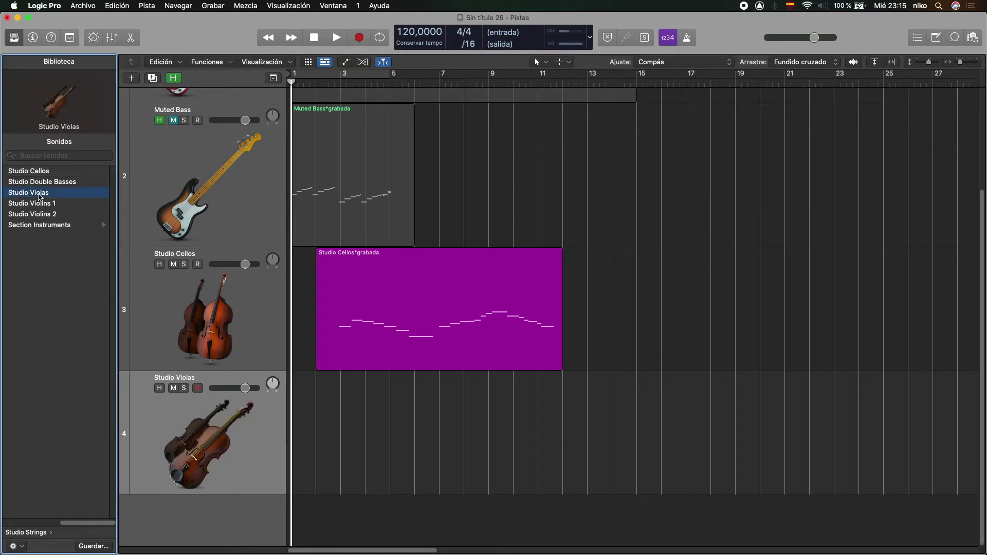
Step: Mute the Studio Cellos track
click(174, 264)
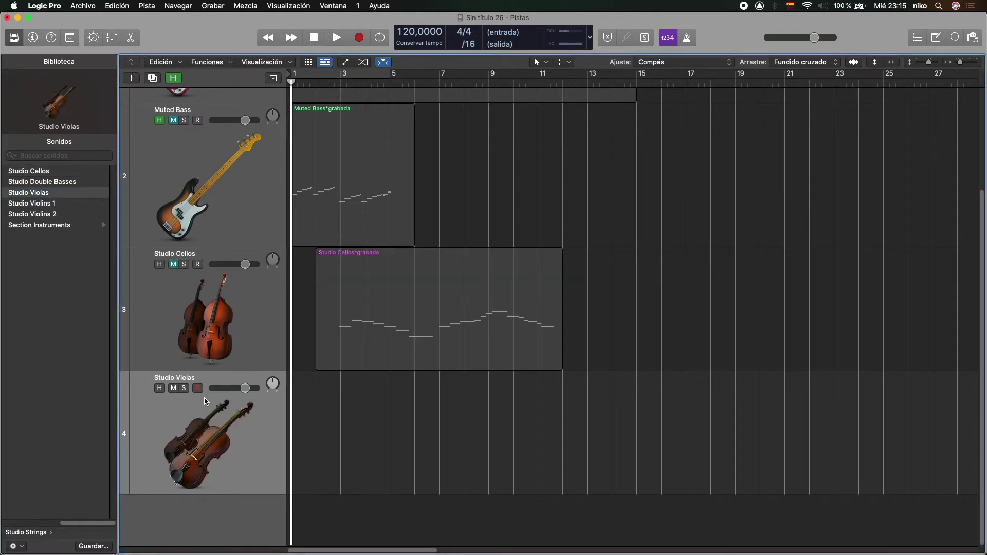
scroll(418, 379, up, 5)
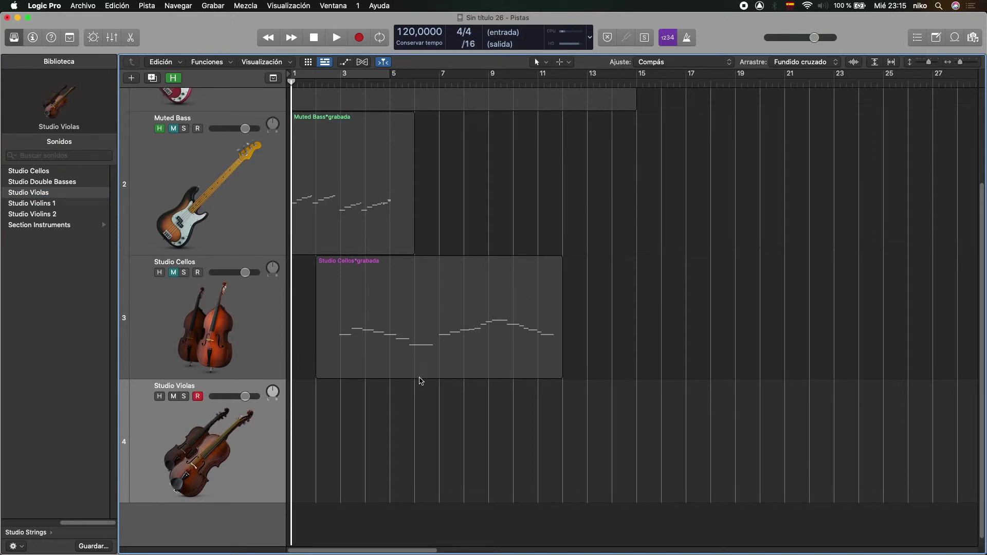
scroll(404, 357, down, 5)
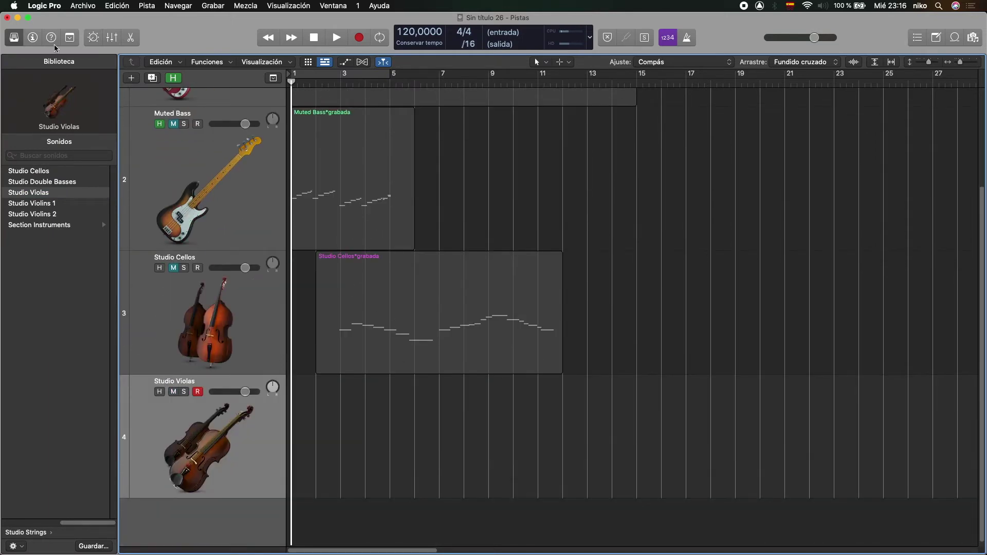
Step: Hide the library, widen the track headers, and record a part of about nine bars on the Studio Violas track
click(12, 39)
drag(177, 165, 256, 168)
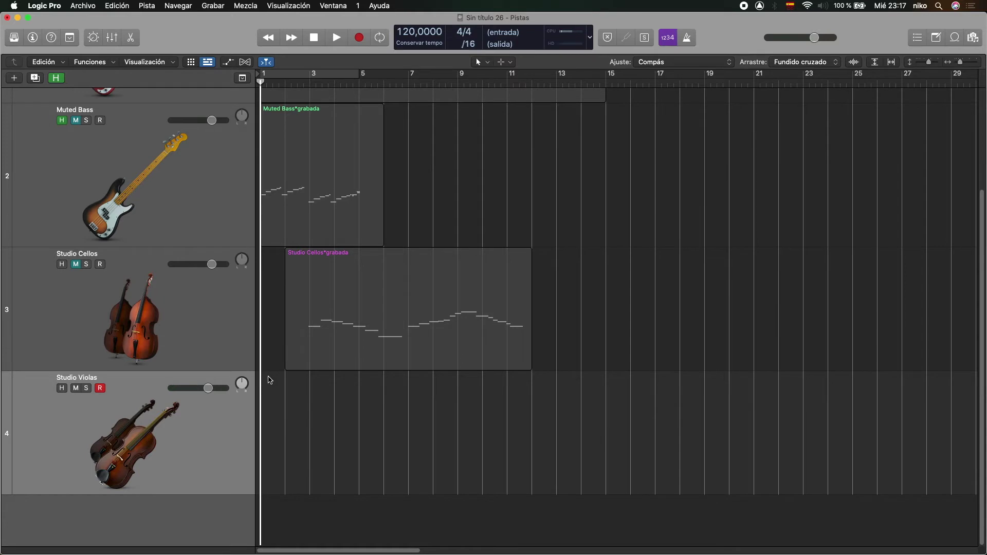
key(r)
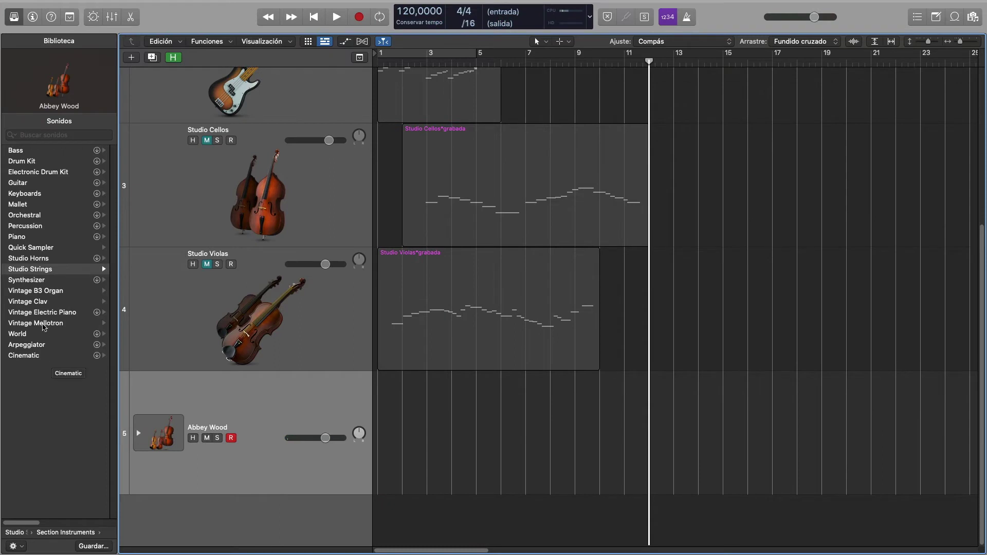
Step: Load the 70s Funk Clav patch on the fifth track, and record and play back a part of about seven bars from bar 11
click(40, 303)
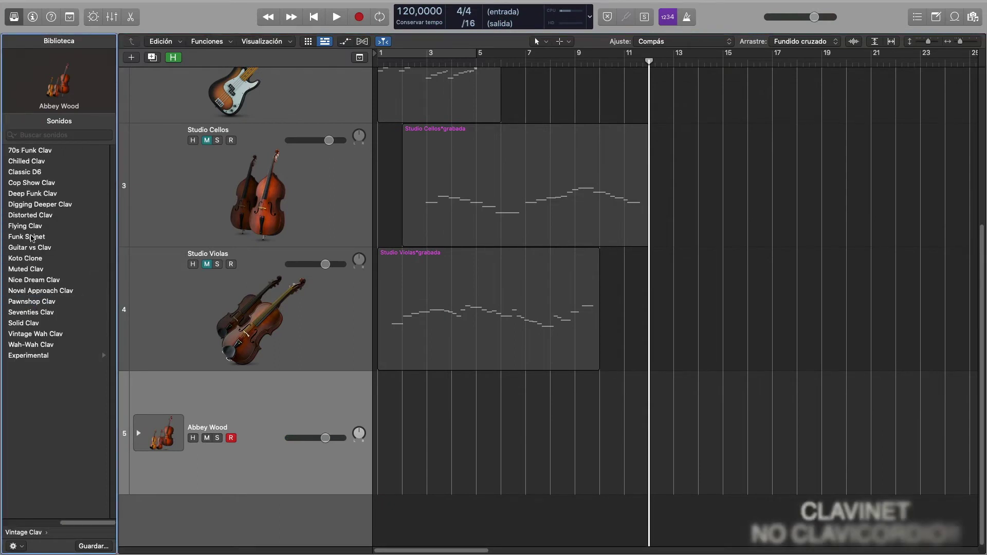
click(29, 151)
click(359, 17)
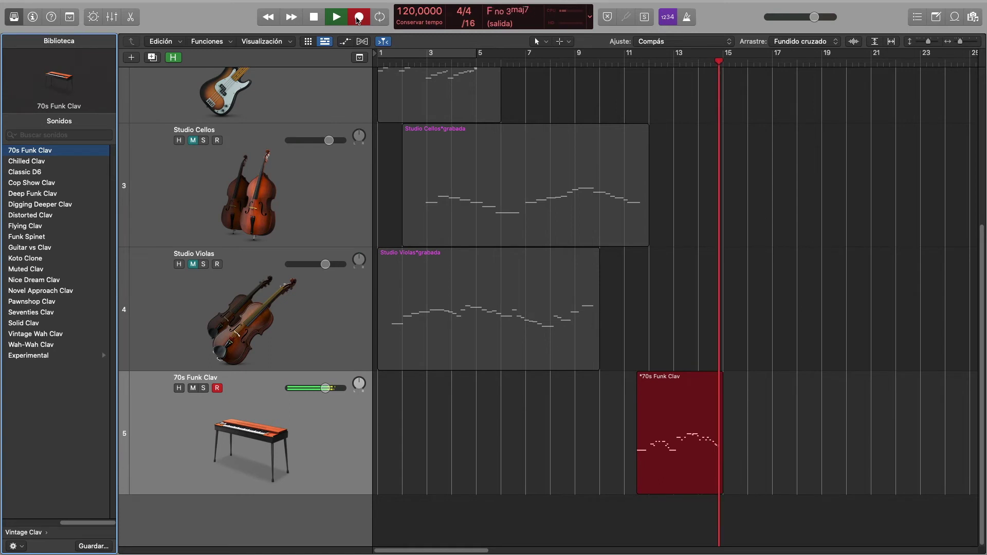
click(358, 18)
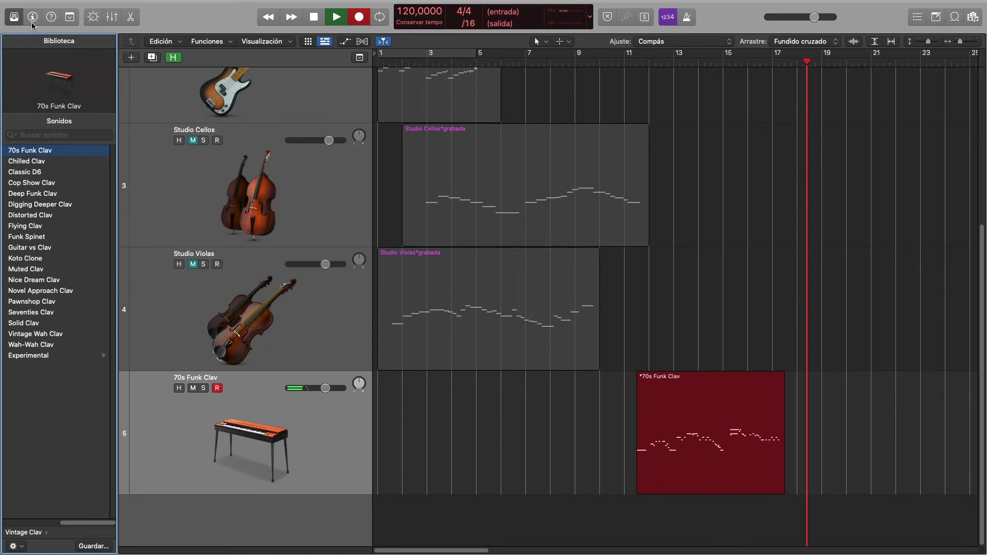
key(space)
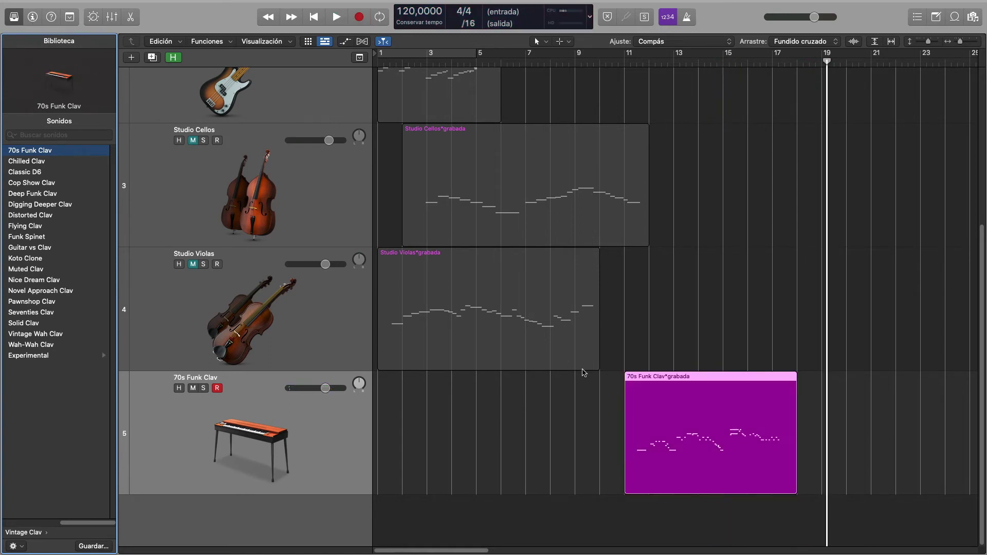
key(shift+space)
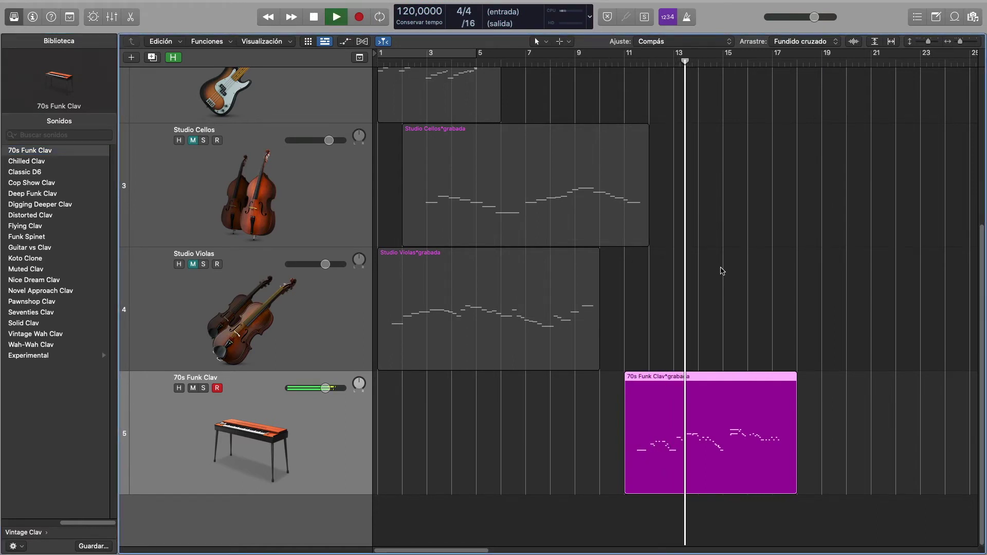
key(space)
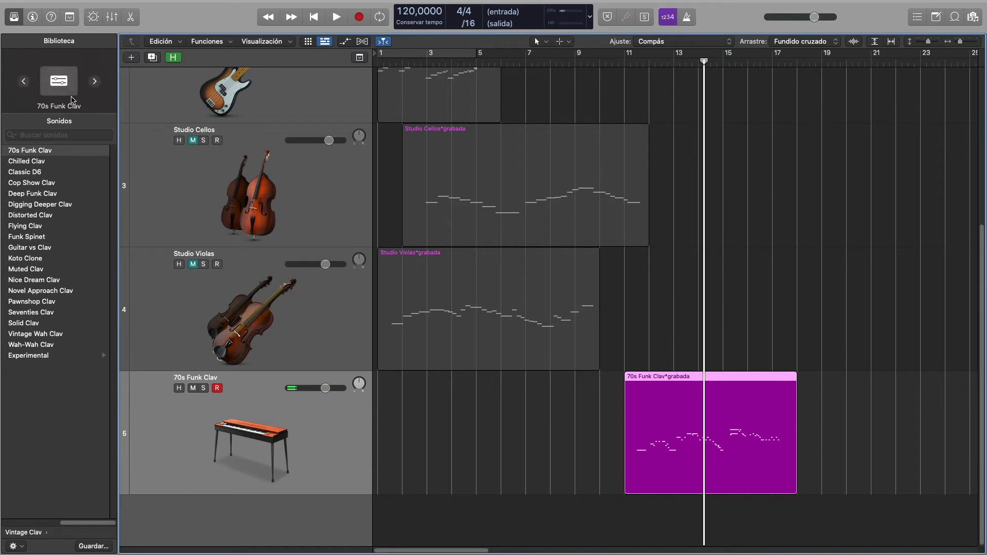
Step: Open the fifth track's Vintage Clav instrument and adjust its brilliance and decay
click(59, 79)
drag(498, 132, 374, 73)
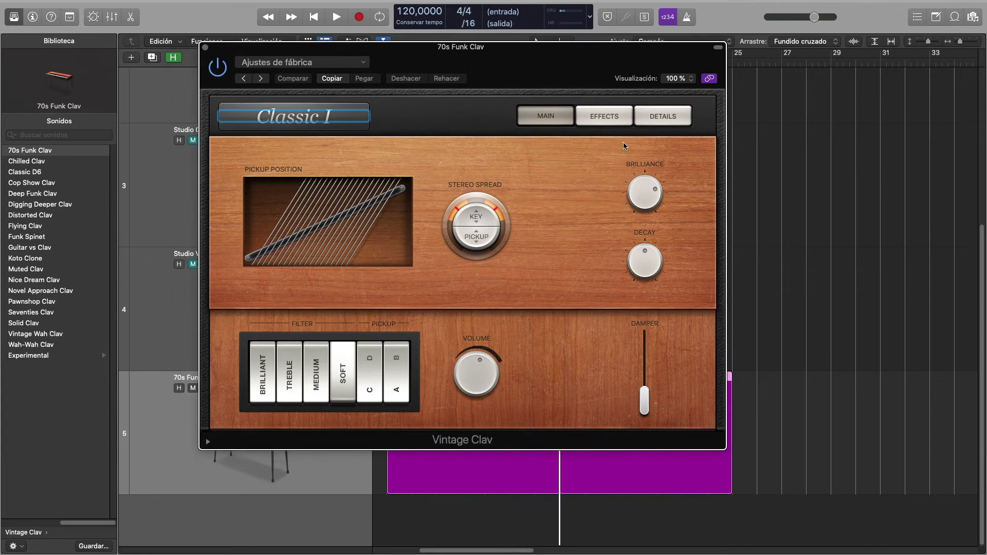
drag(648, 196, 632, 213)
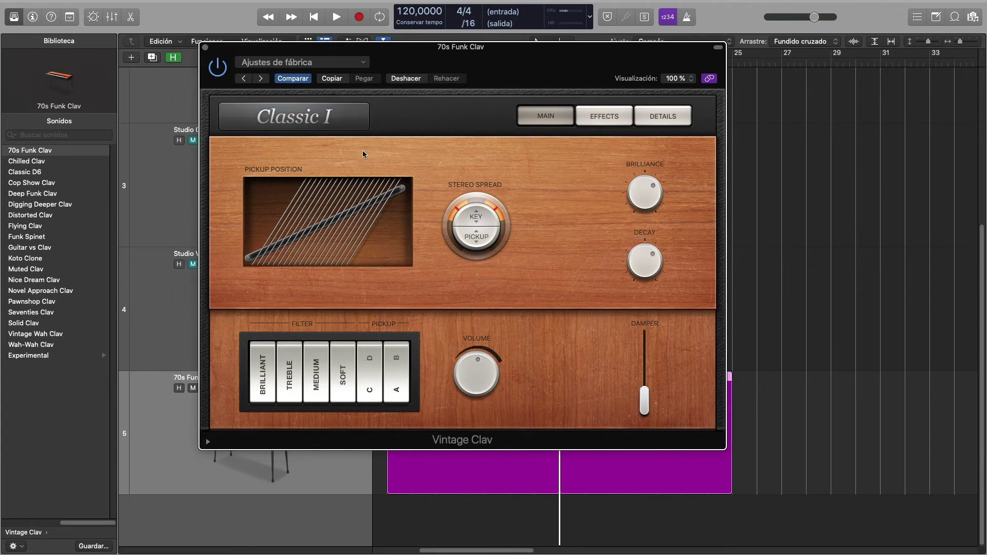
Step: Try the Mellotone and Vintage II models in Vintage Clav and adjust the damper
click(340, 120)
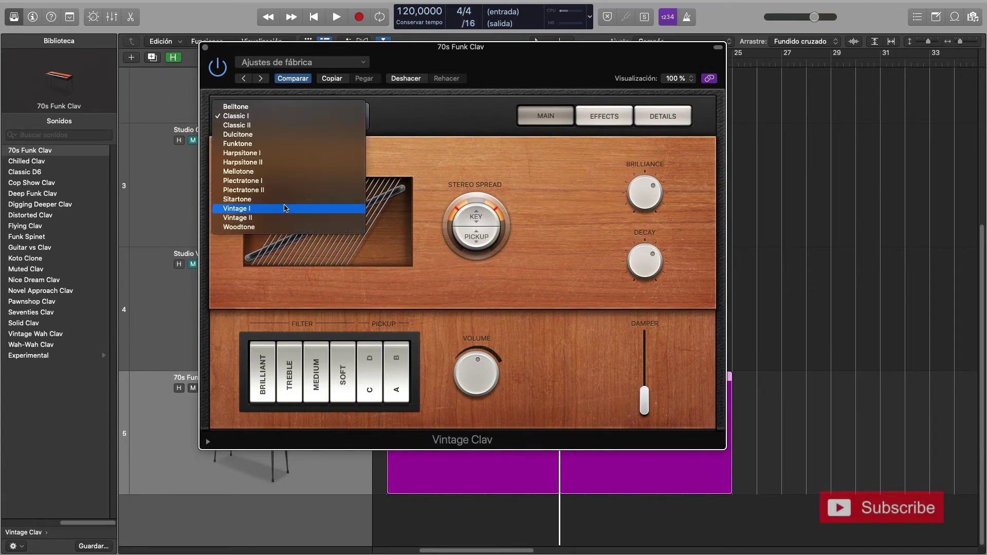
click(277, 172)
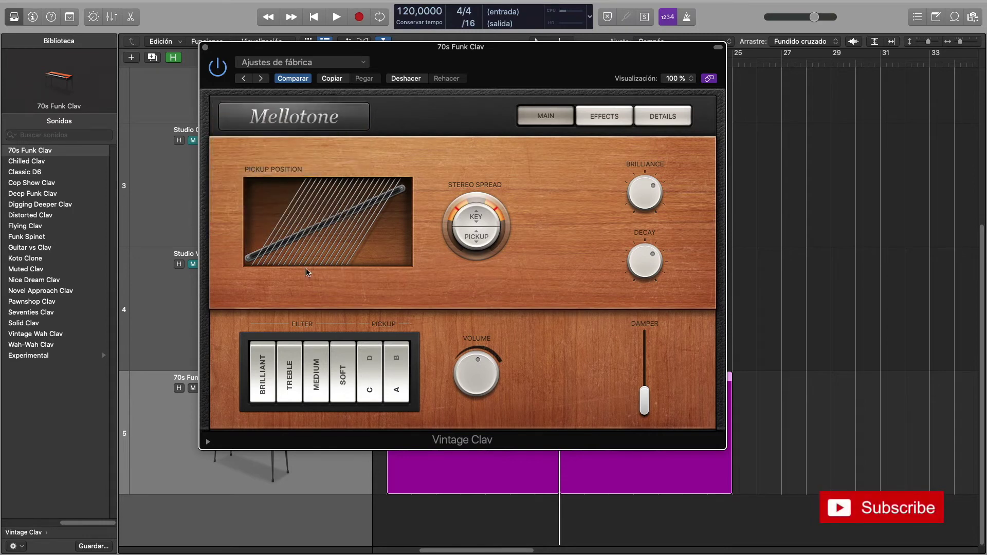
click(342, 128)
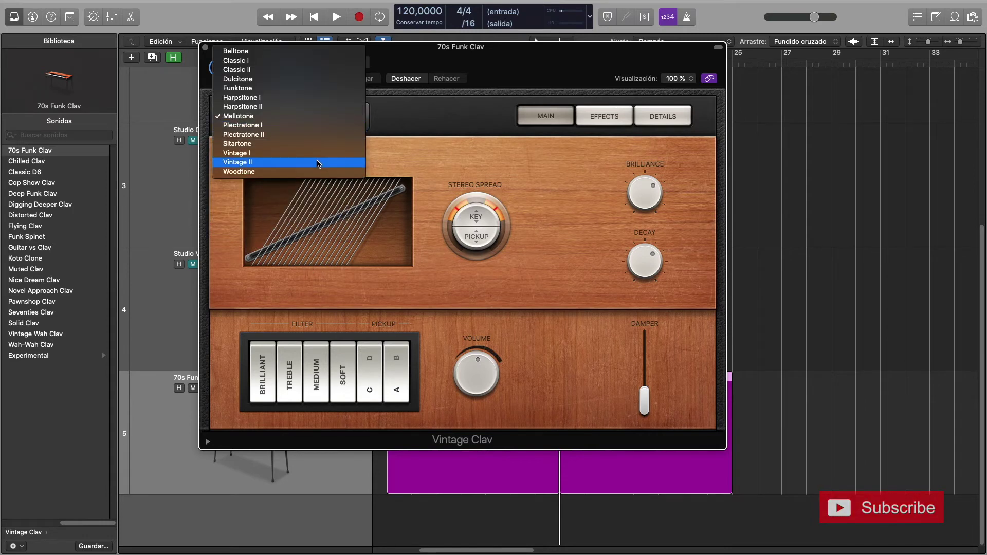
click(320, 161)
drag(650, 407, 645, 431)
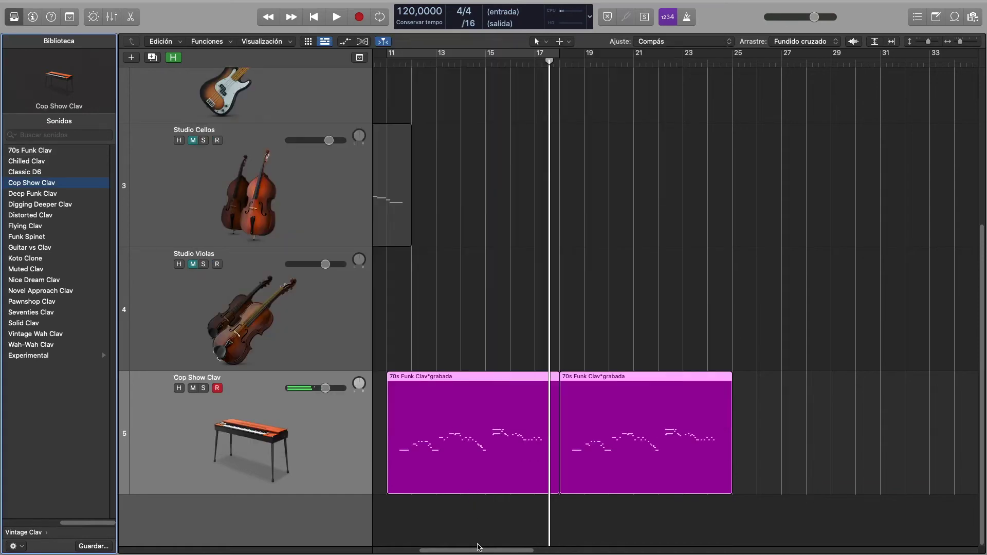
Step: Load the Wah-Wah Clav patch on the fifth track and play the clav regions from bar 11
drag(478, 547, 433, 547)
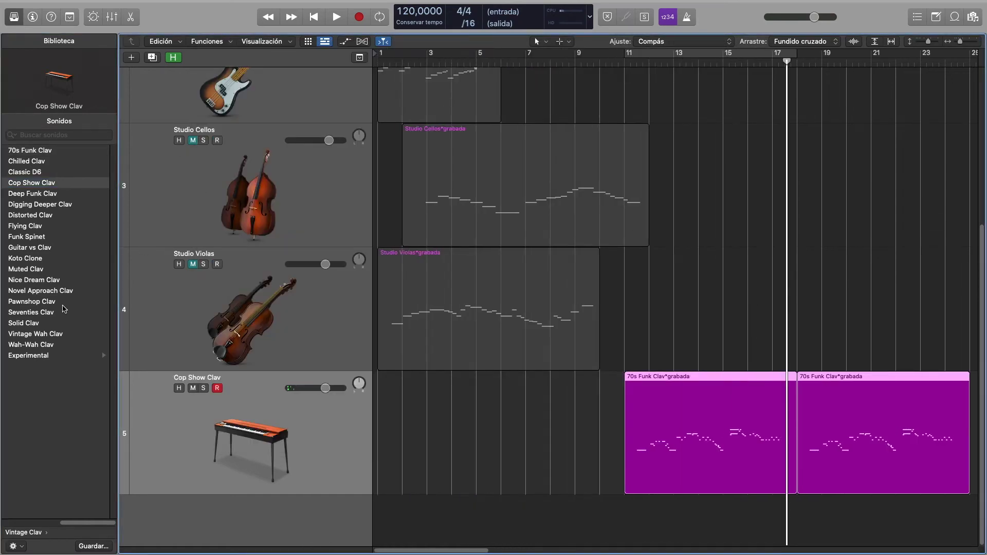
click(61, 348)
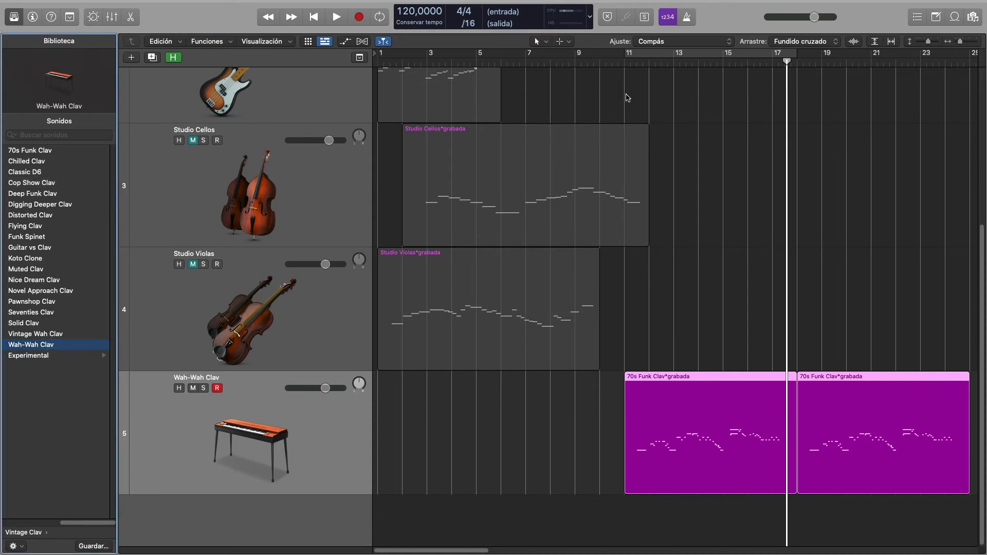
click(625, 63)
key(space)
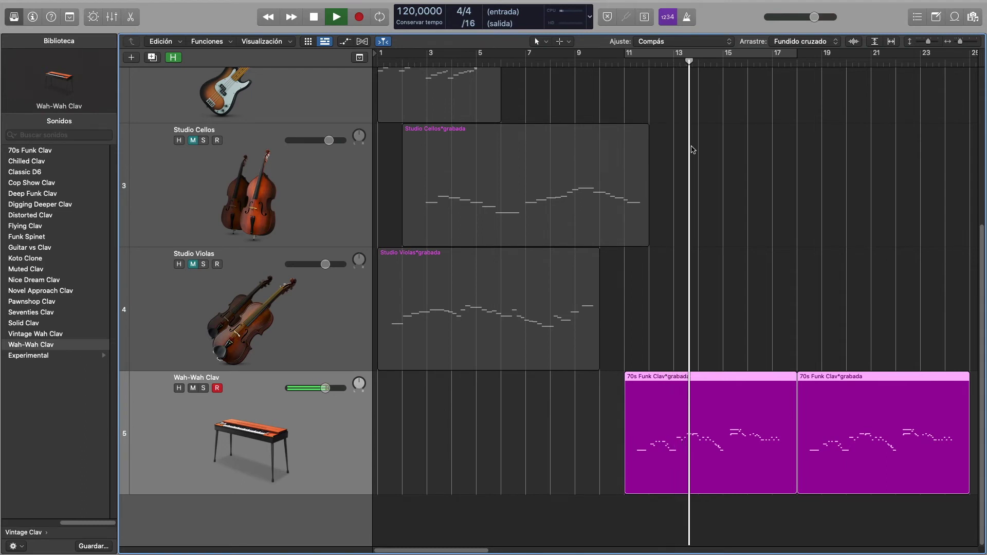
Step: Raise the Wah-Wah Clav's damper to its maximum and lower its volume to about -6 dB, and stop playback
click(64, 84)
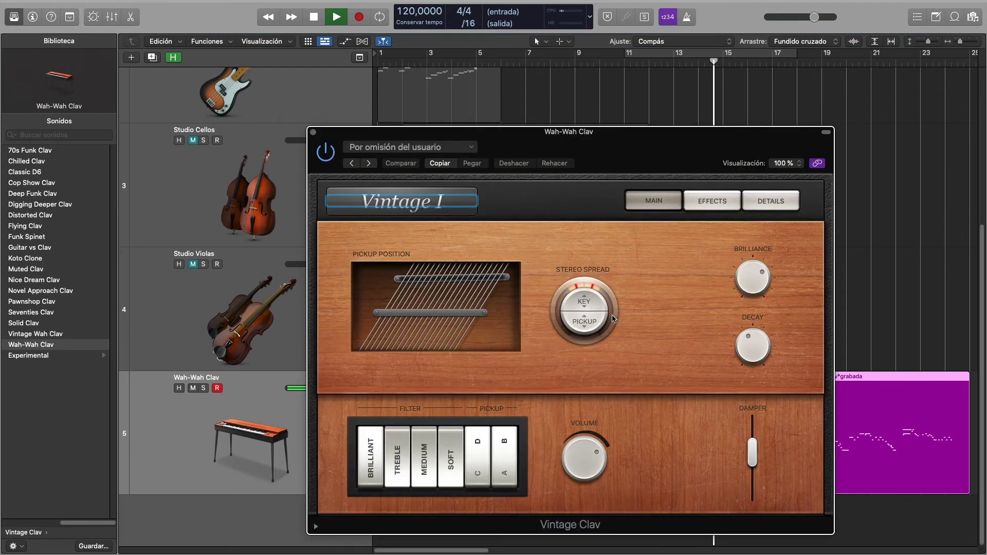
drag(752, 452, 752, 431)
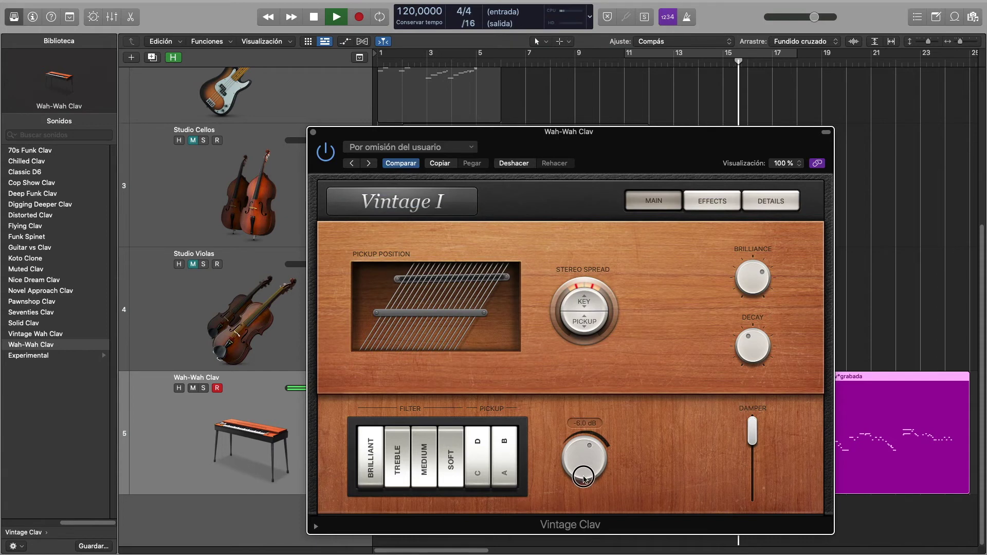
click(313, 133)
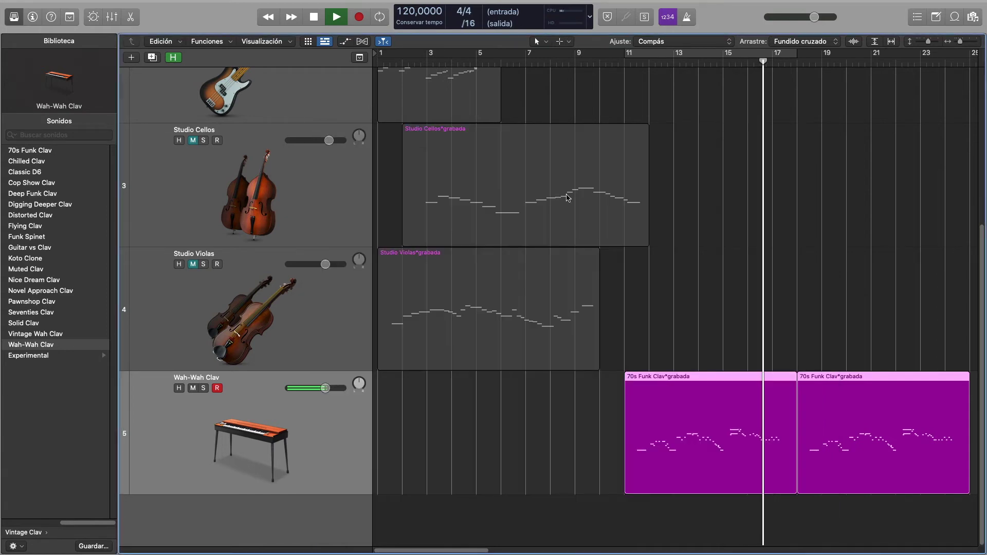
key(space)
Step: Add a sixth track duplicating the Wah-Wah Clav track's settings and load the Vintage Mellotron Flute patch
click(43, 324)
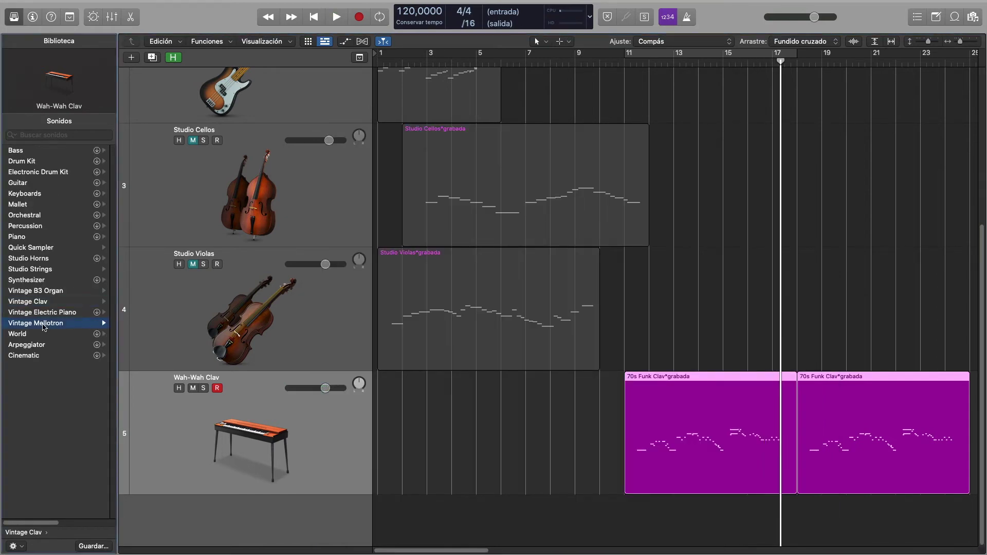
key(super+d)
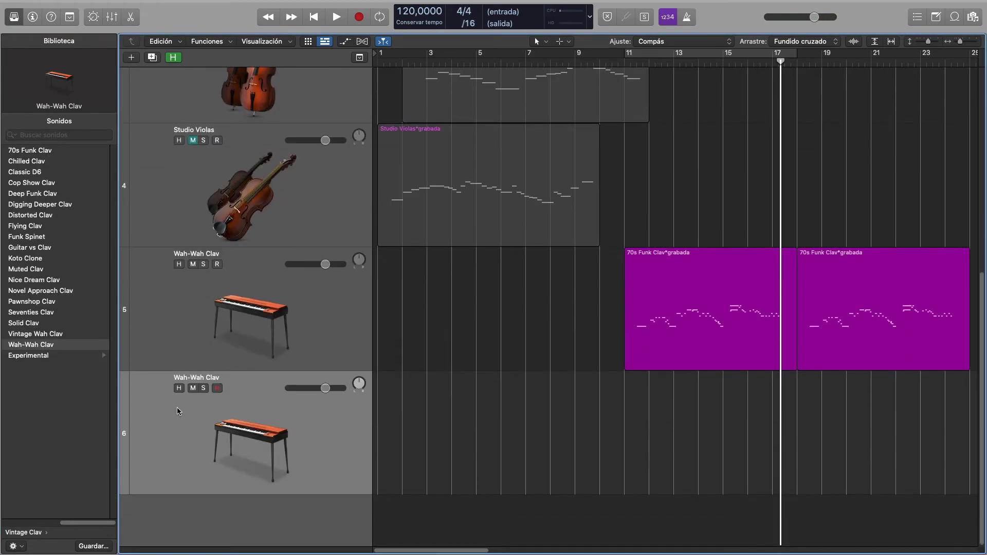
click(44, 523)
click(36, 323)
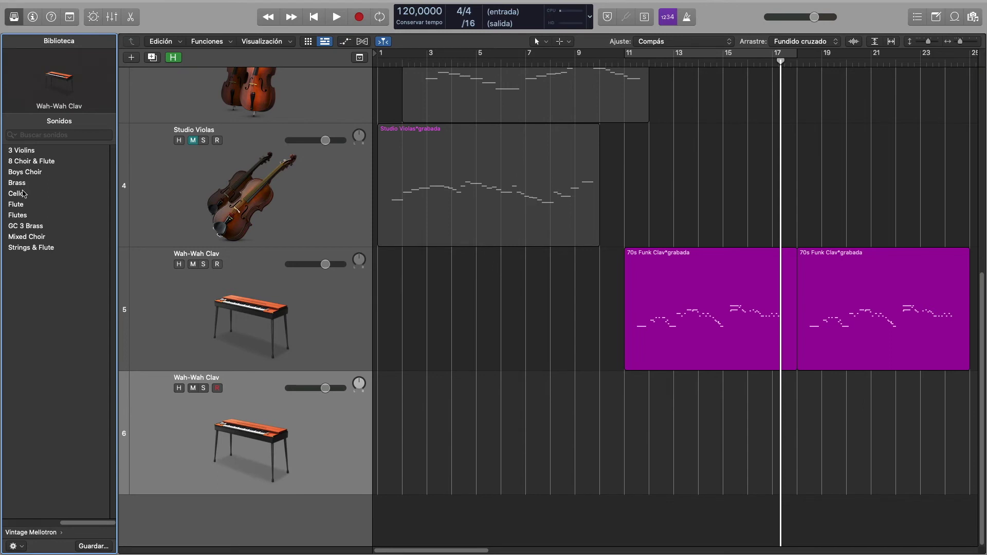
Step: Record a part of about seven bars on the Flute track and adjust the Vintage Mellotron's blend between Flute and String Section
click(359, 17)
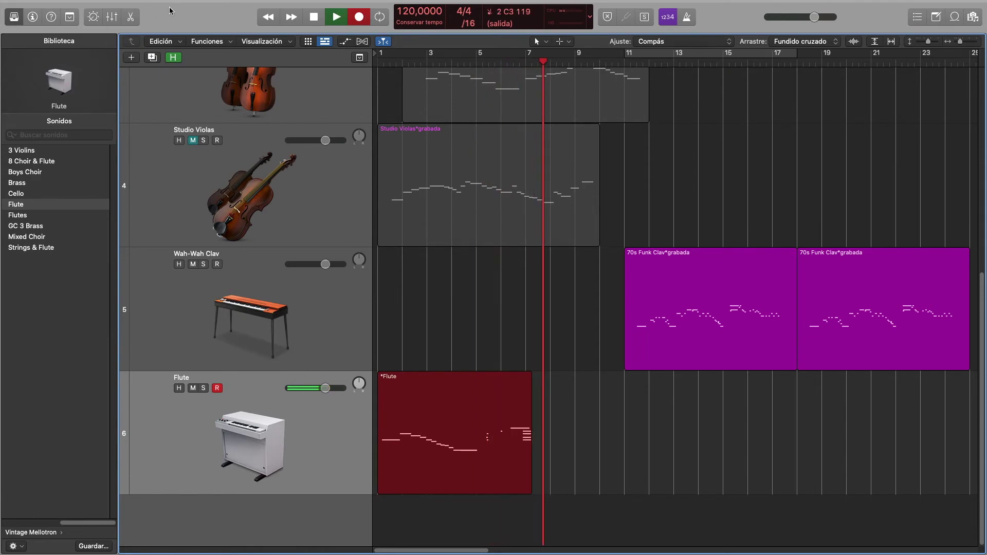
click(58, 85)
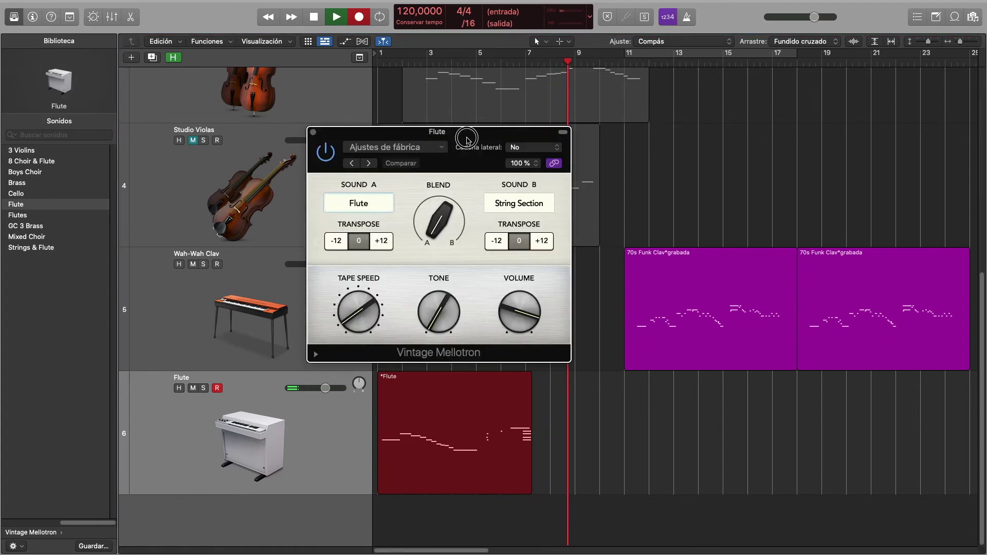
drag(465, 132, 326, 91)
drag(283, 165, 274, 117)
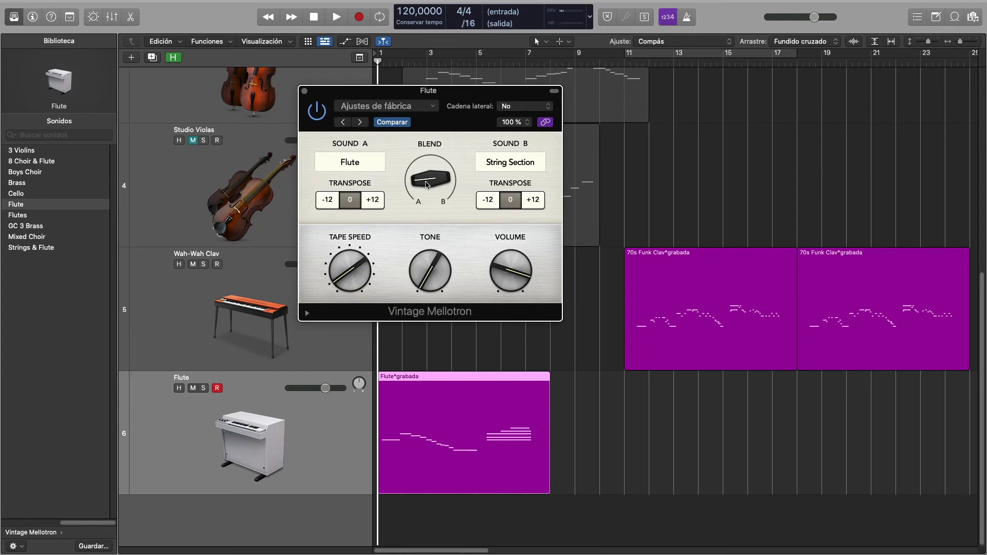
drag(427, 185, 404, 125)
drag(434, 181, 397, 117)
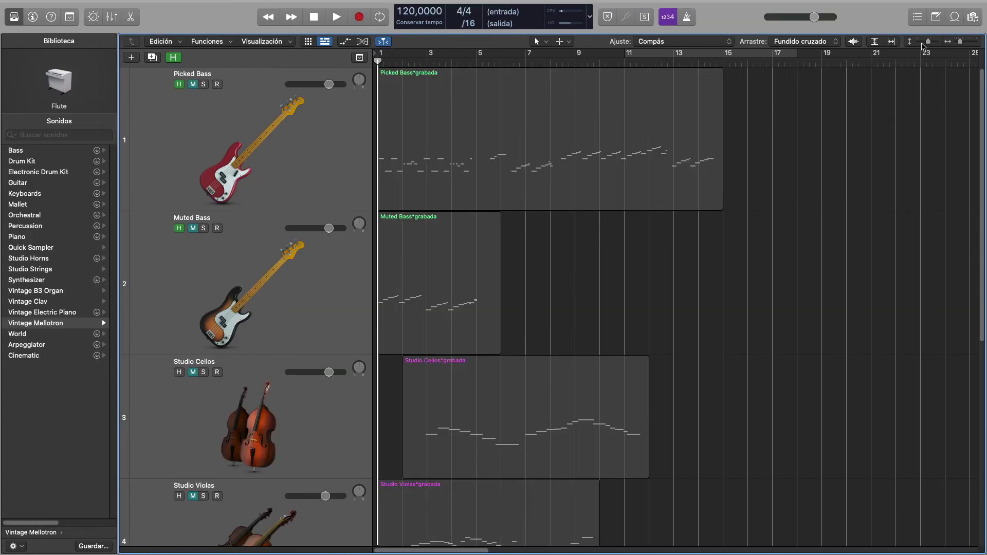
Step: Add a seventh software instrument track with Arturia's Prophet V3 as its instrument
drag(924, 43, 918, 42)
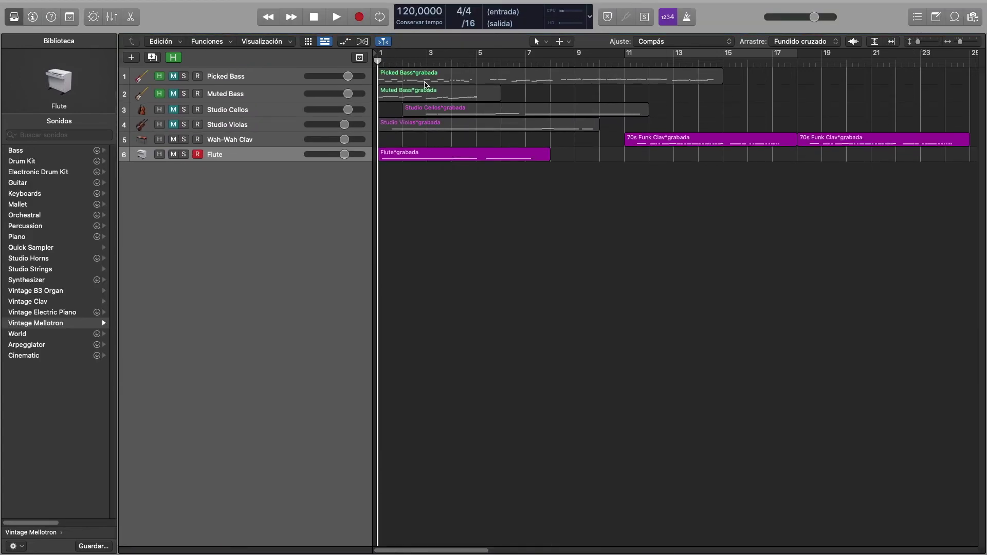
key(y)
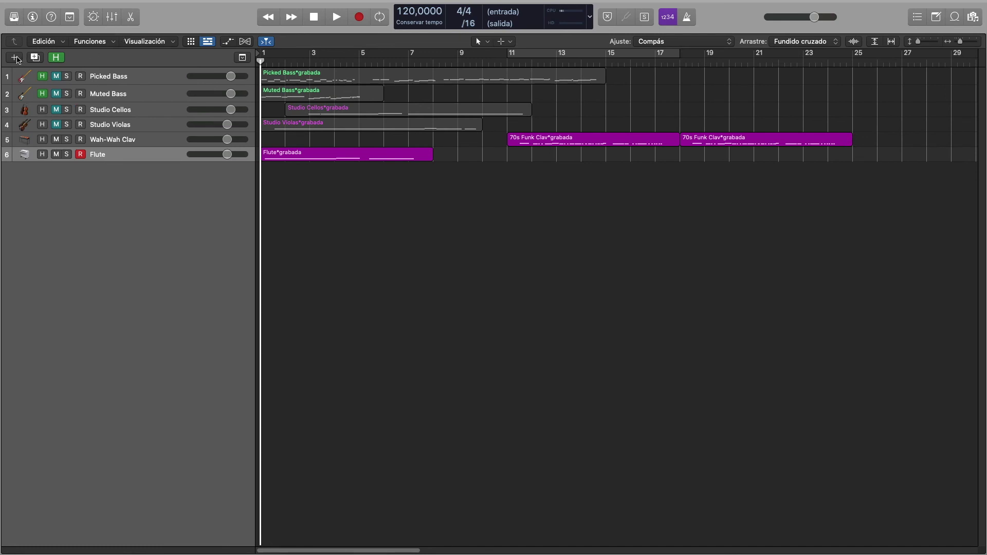
click(15, 58)
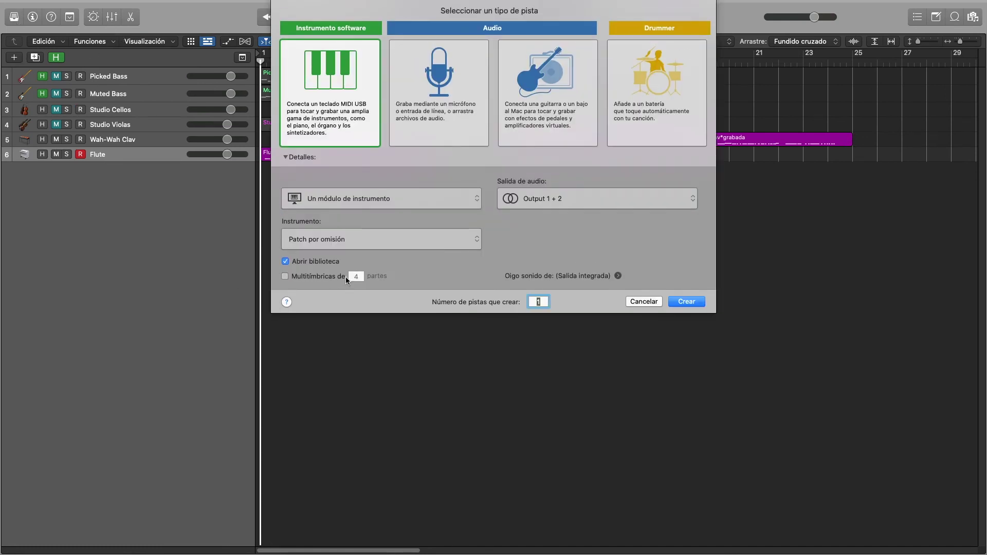
click(363, 240)
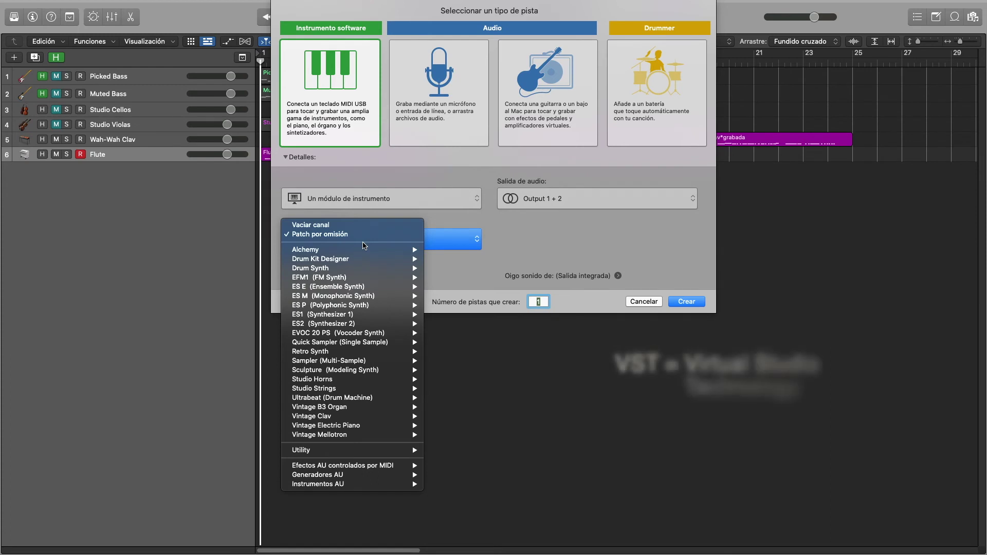
mouse_move(358, 486)
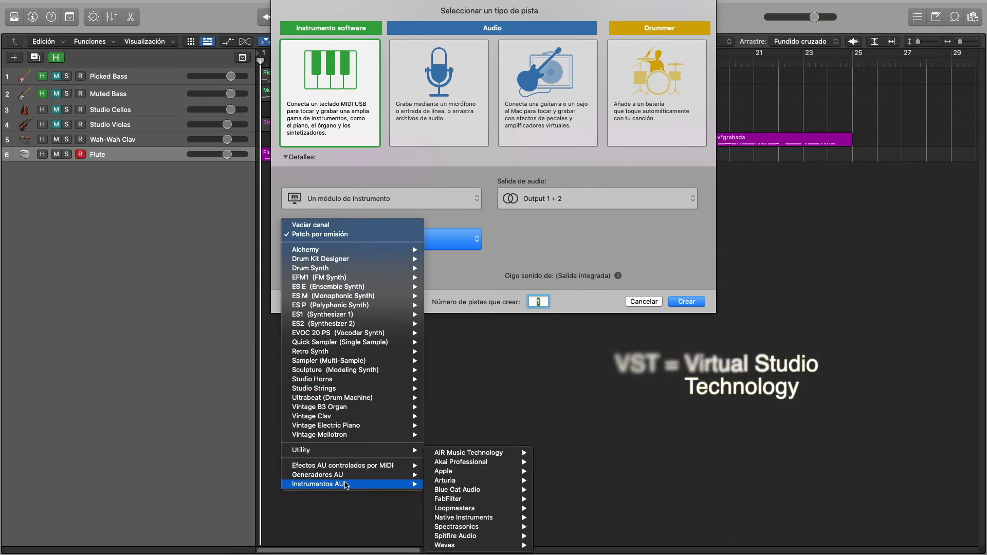
mouse_move(494, 527)
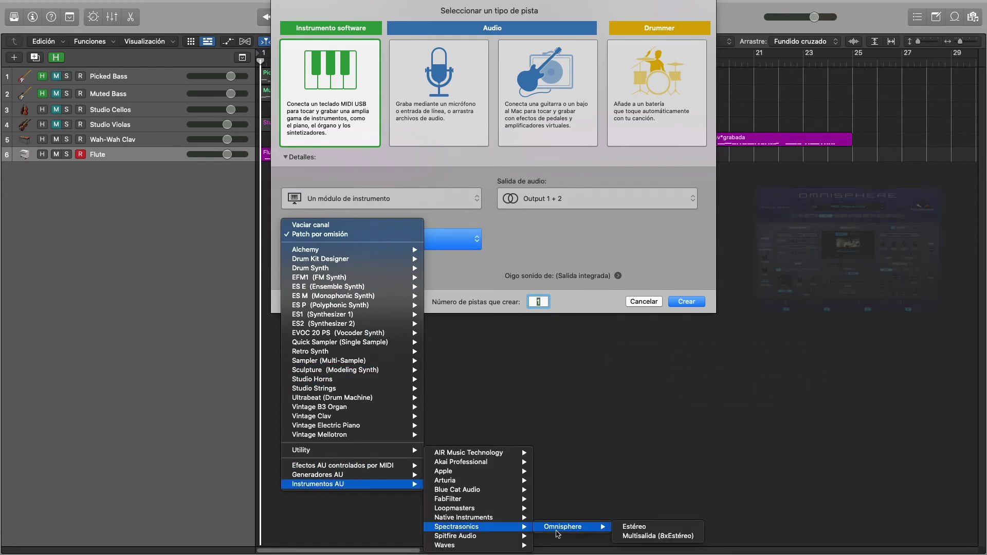
mouse_move(493, 545)
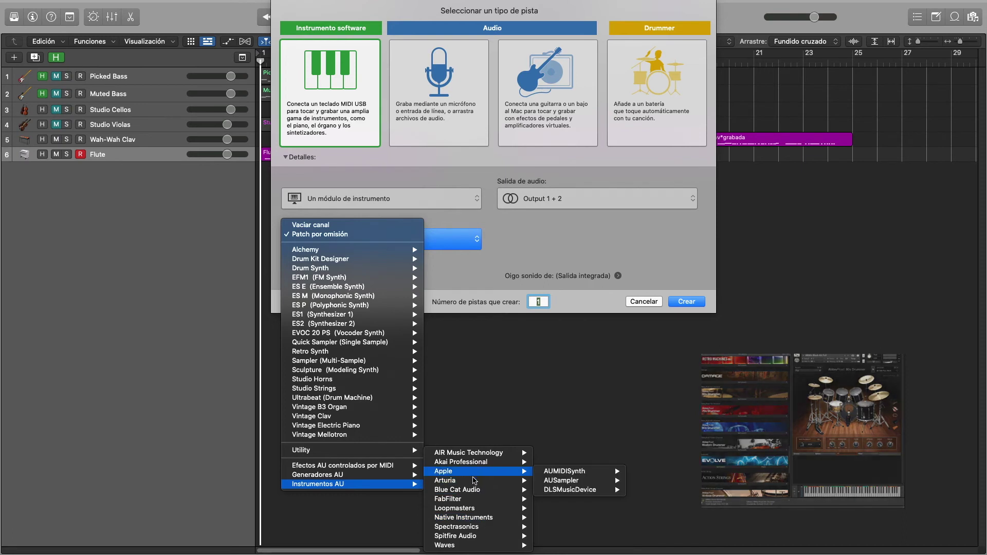
mouse_move(453, 481)
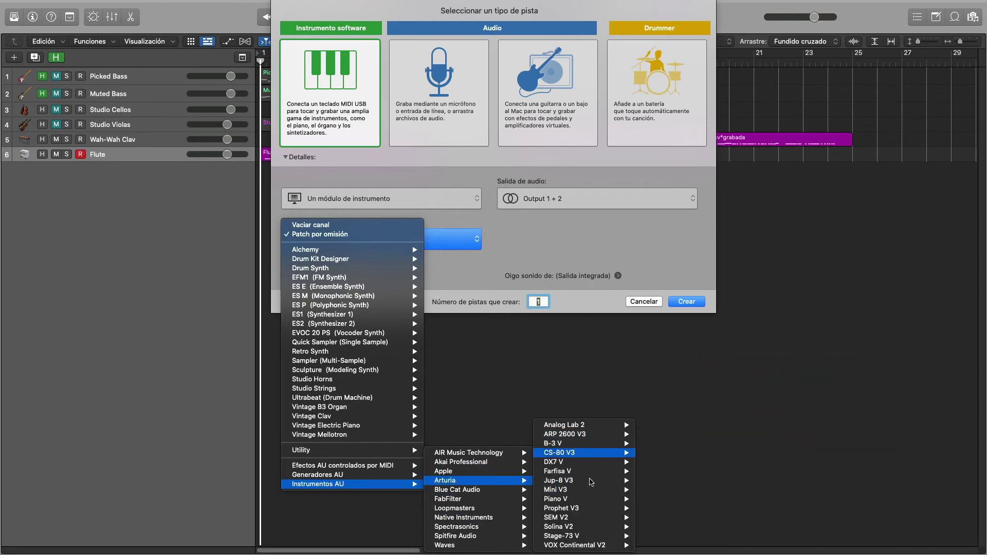
mouse_move(590, 547)
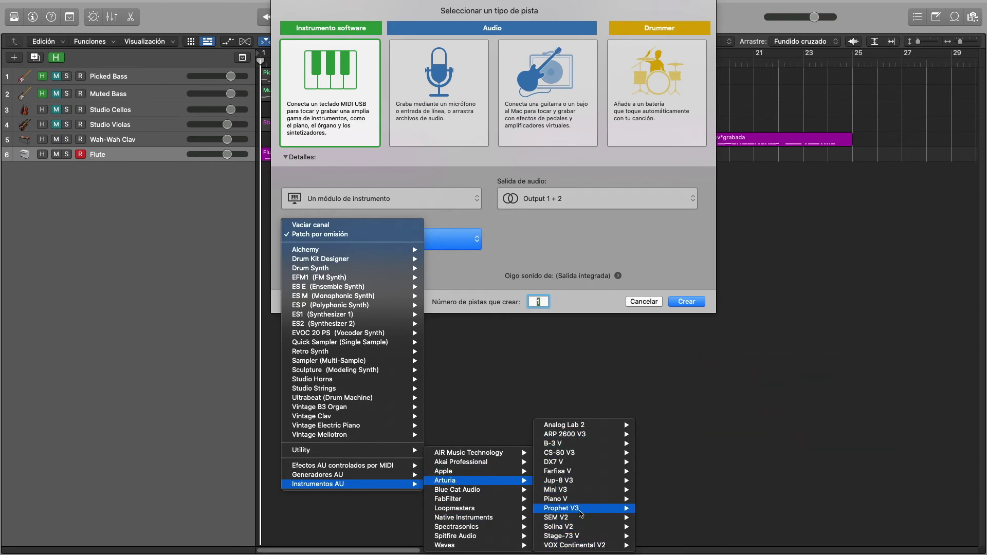
click(581, 510)
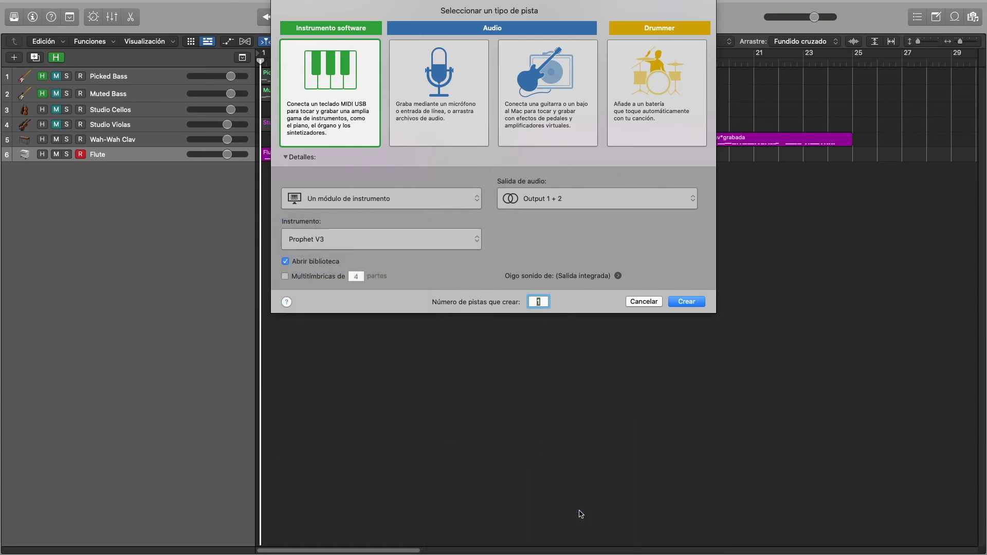
key(Return)
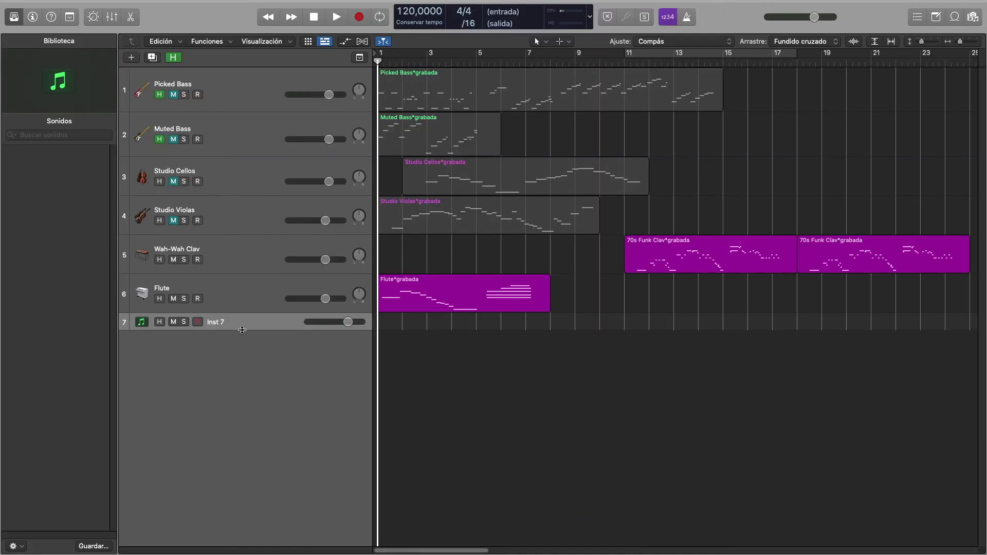
Step: Enlarge the new Prophet V3 track, show the inspector instead of the library, and open the synth's plug-in window
drag(241, 329, 280, 431)
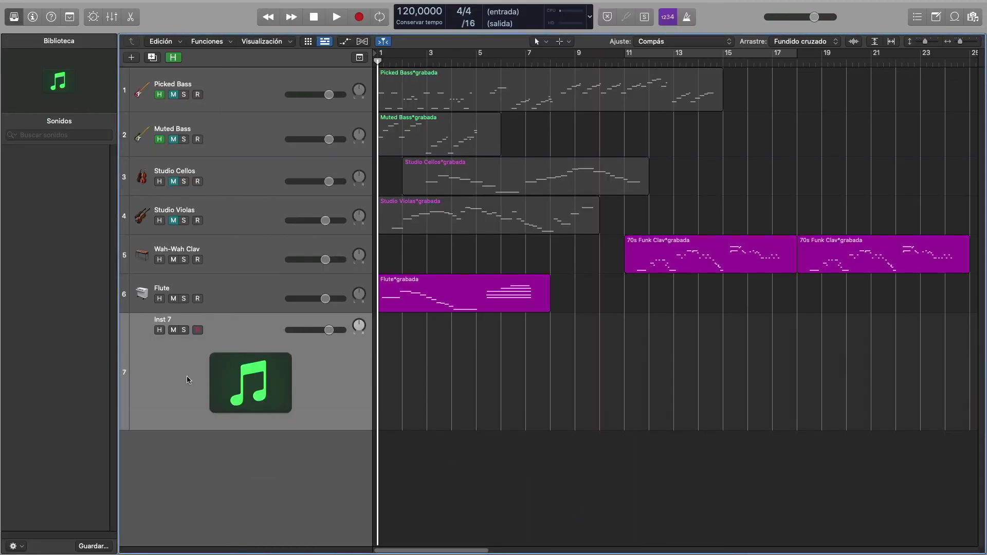
click(33, 18)
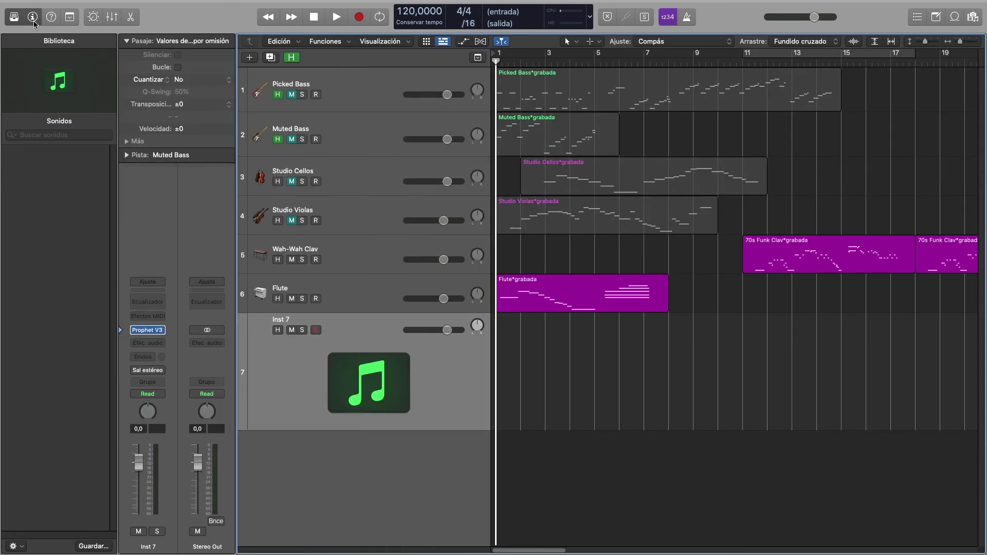
click(19, 20)
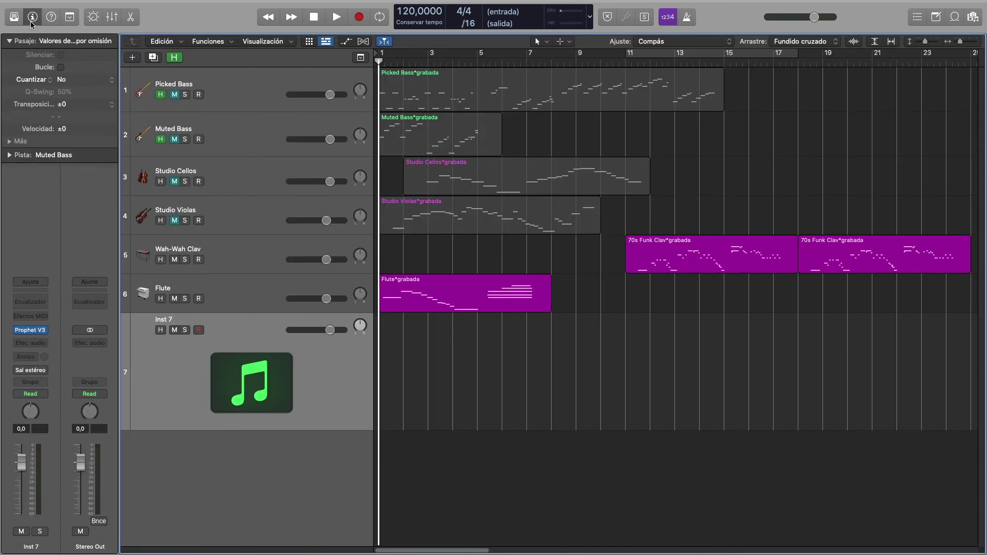
click(10, 41)
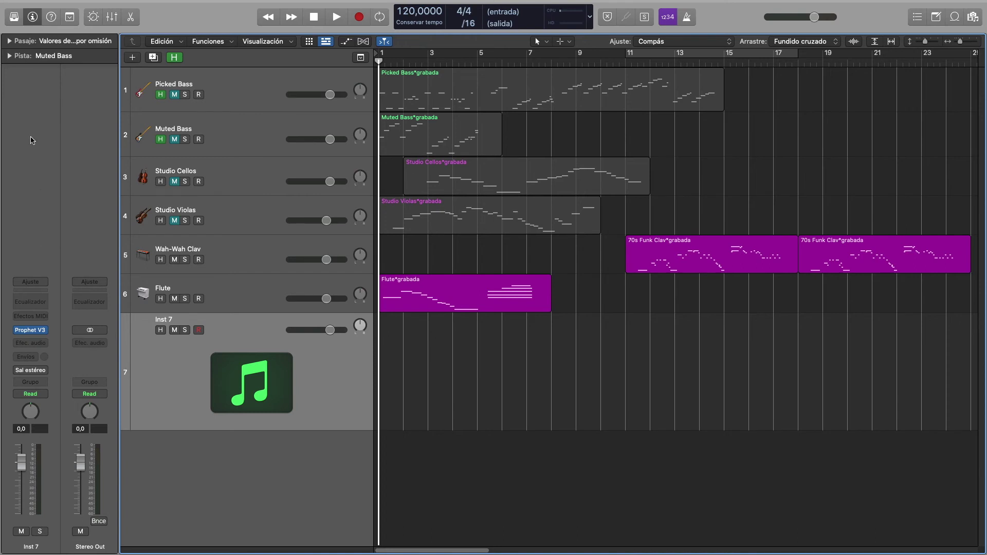
click(34, 333)
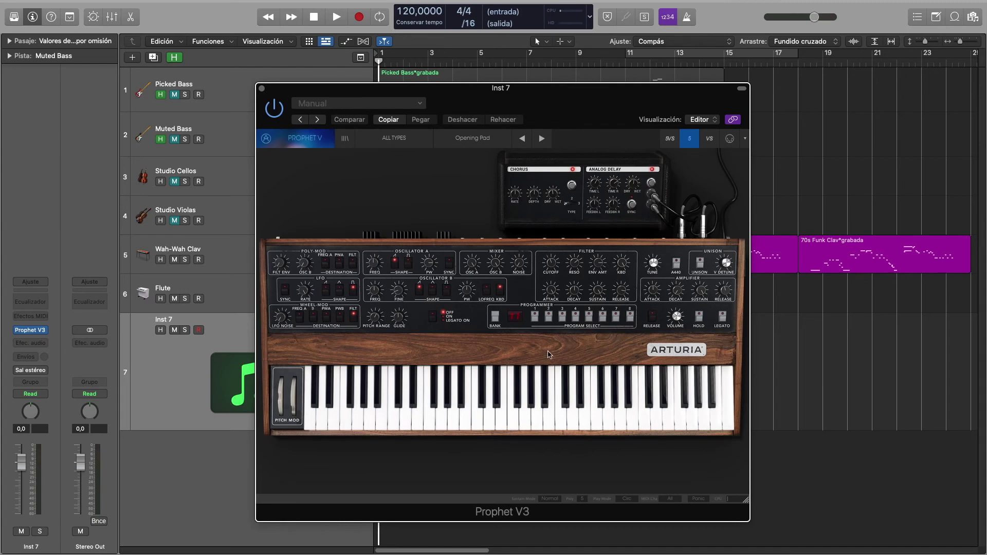
drag(534, 120, 706, 105)
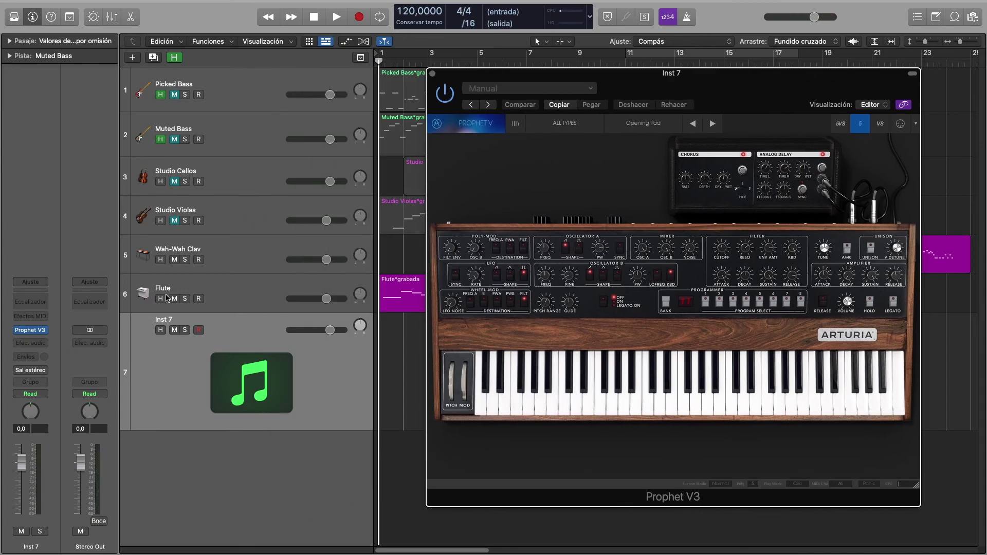
Step: Mute the Flute and Wah-Wah Clav tracks
click(165, 298)
click(654, 81)
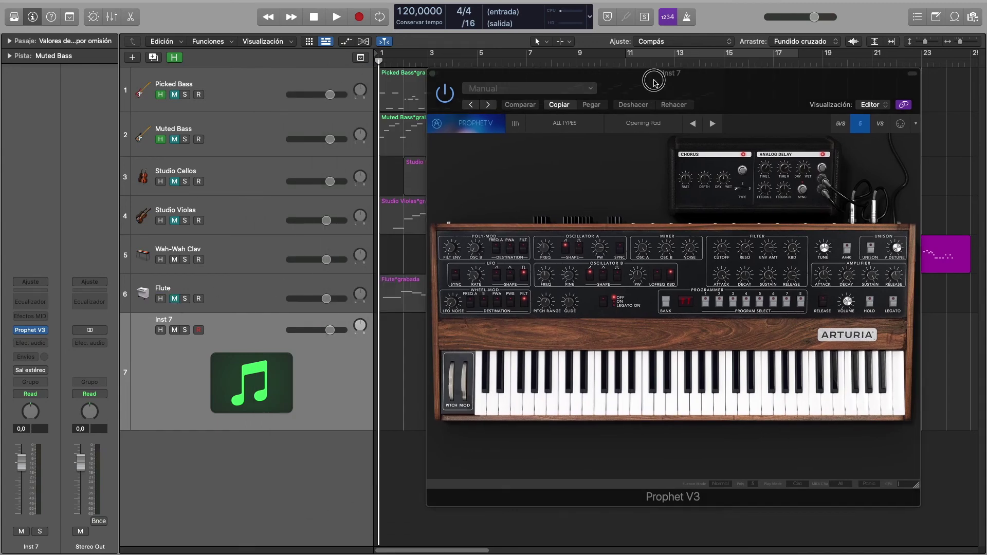
drag(655, 83, 643, 79)
click(174, 261)
Step: Record a part on the Inst 7 track with the Prophet V3's Opening Pad preset, playing single notes and chords by musical typing
key(r)
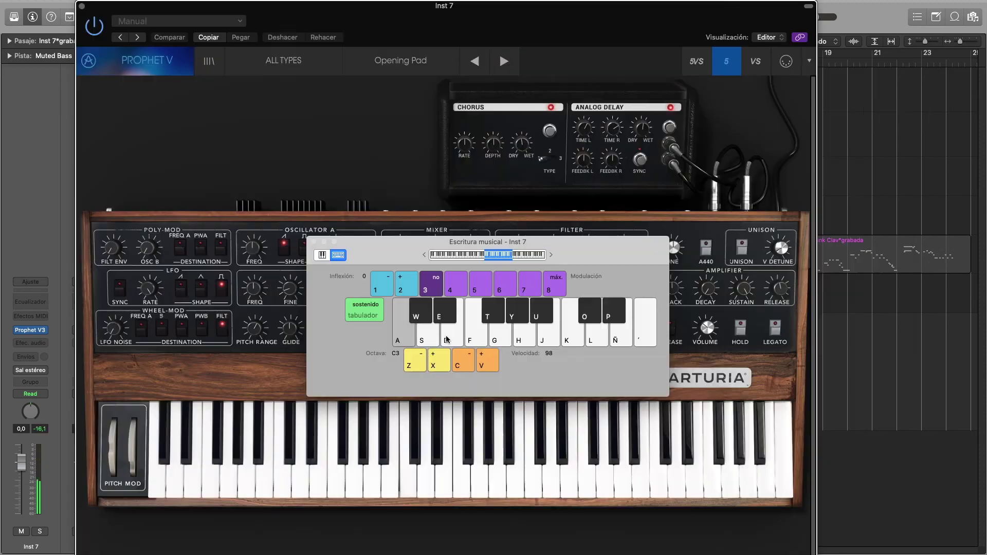
key(e)
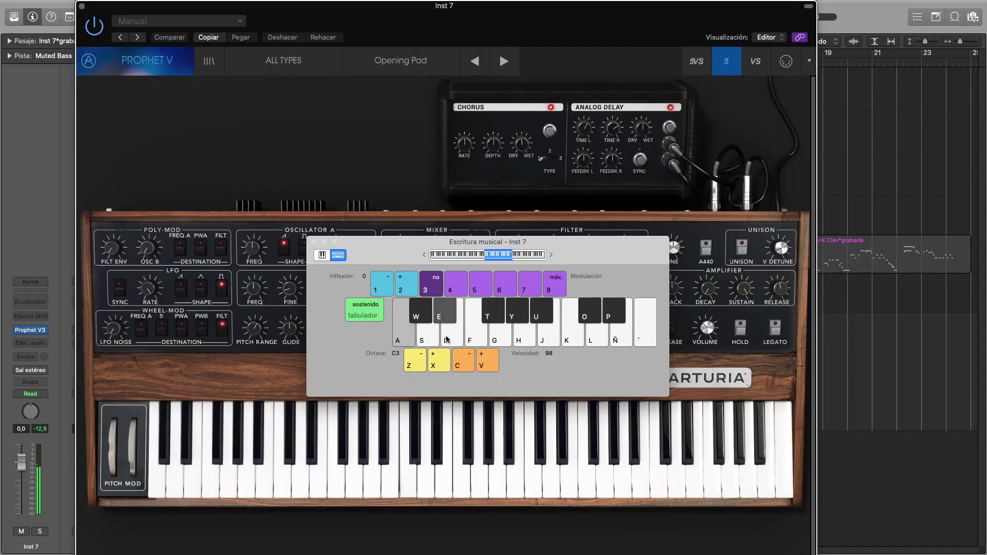
key(g)
key(u)
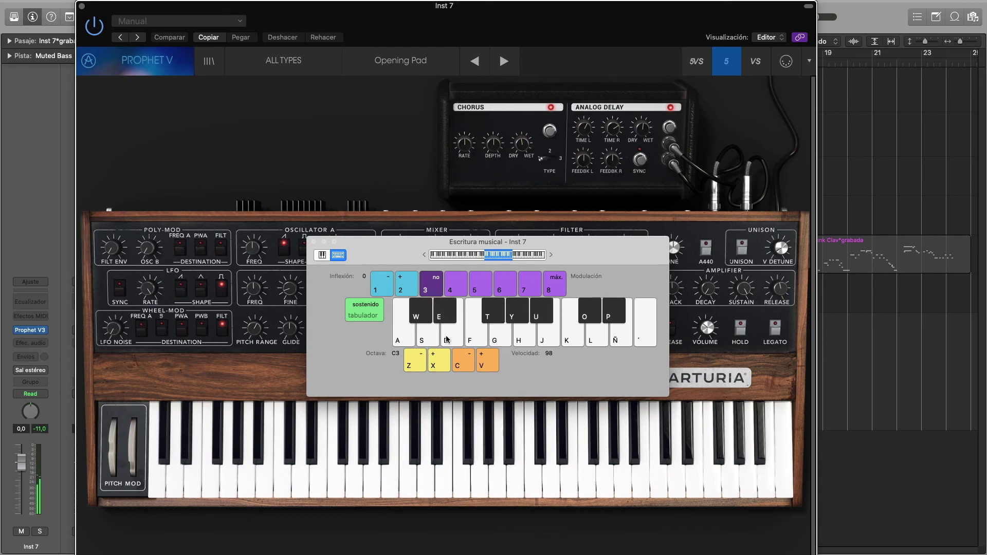
key(a)
key(e)
key(g)
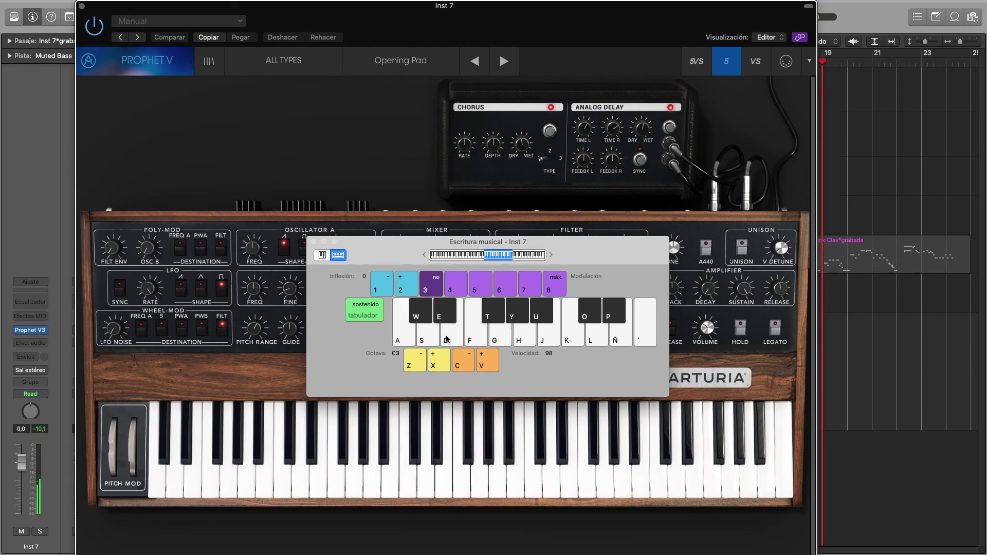
mouse_move(755, 3)
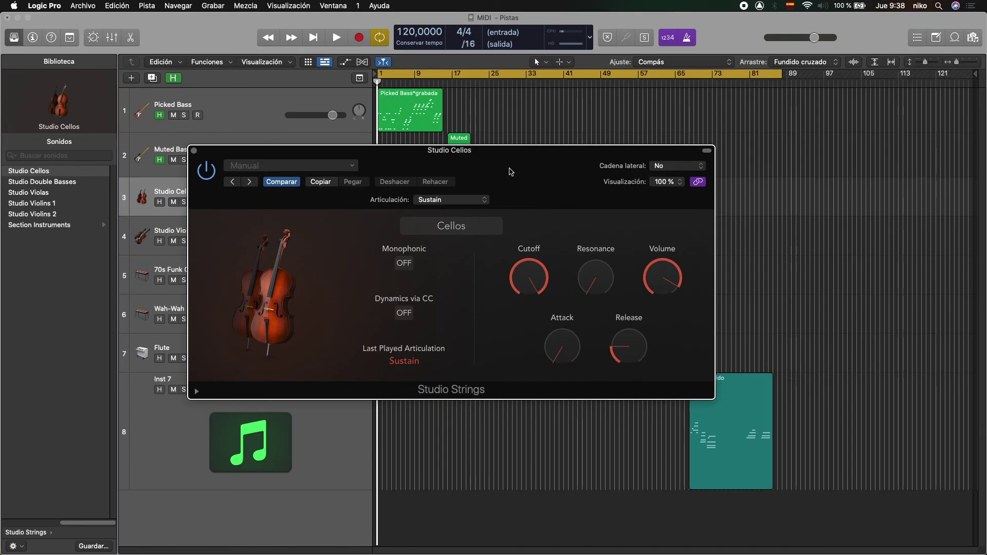
Step: Raise the resonance, attack and release of the Studio Cellos instrument and view its choice of string sections and single instruments
drag(510, 171, 516, 160)
drag(535, 260, 497, 257)
drag(597, 265, 590, 236)
drag(569, 338, 551, 316)
mouse_move(638, 338)
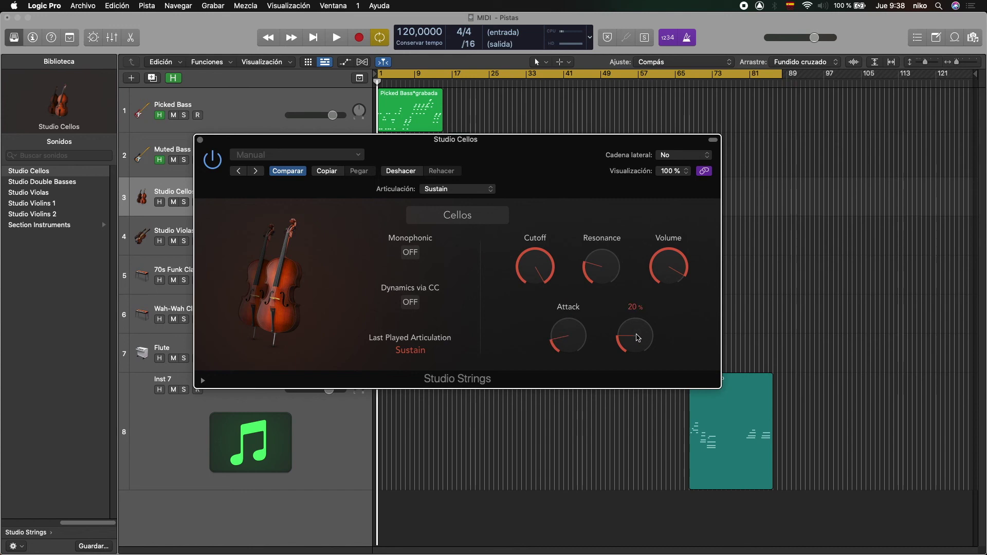
drag(637, 336, 626, 323)
click(478, 221)
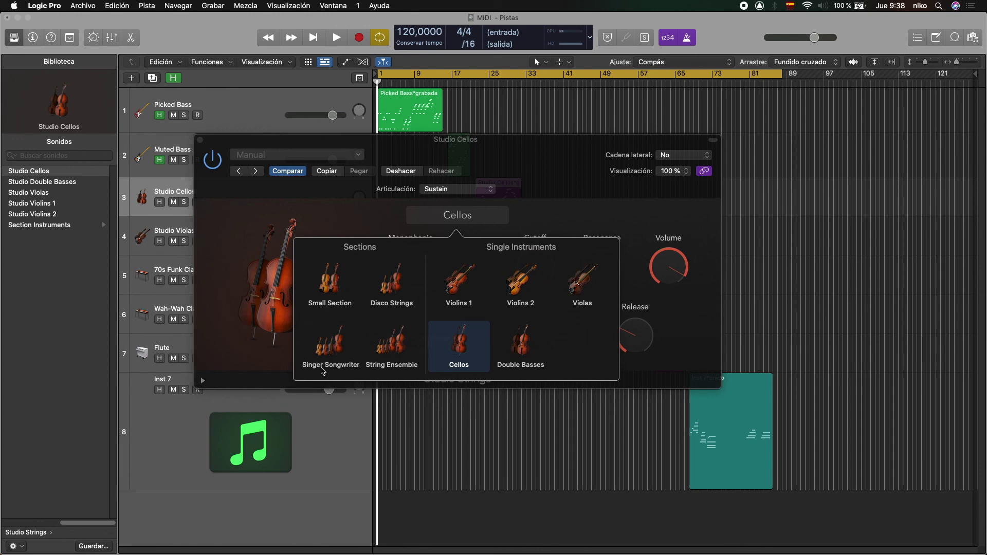
click(557, 219)
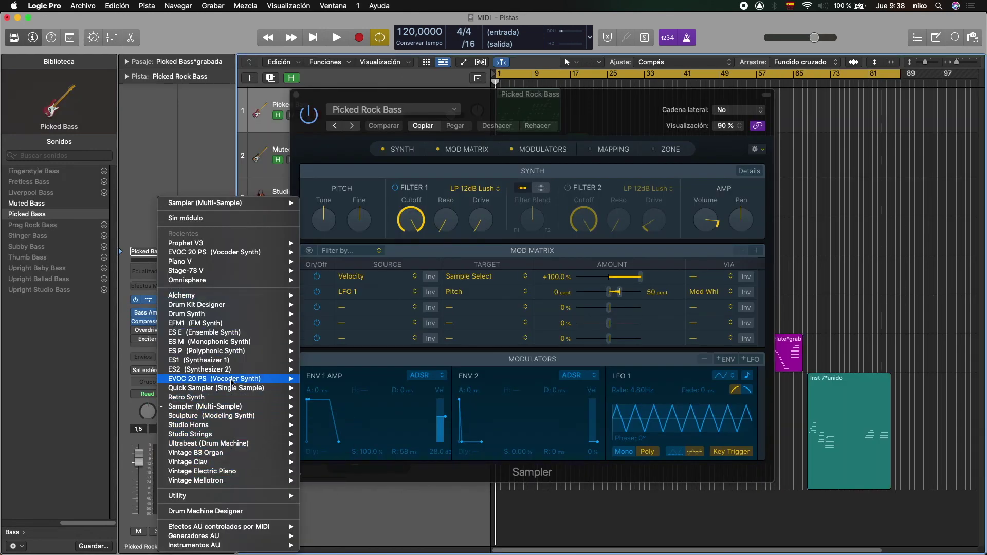
Step: Look through the instrument plug-ins available for the Picked Bass track, from Alchemy to Vintage Mellotron
mouse_move(223, 302)
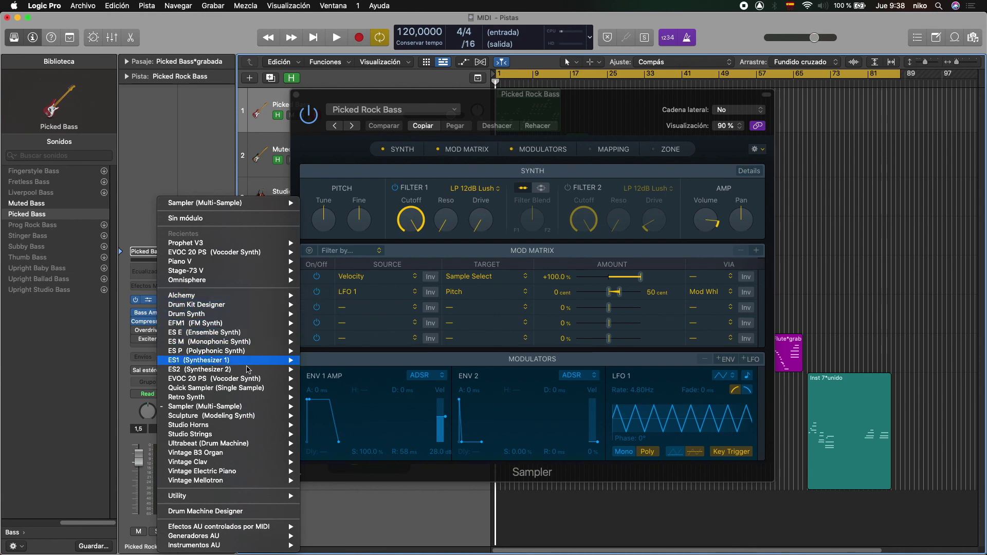
mouse_move(240, 384)
mouse_move(200, 473)
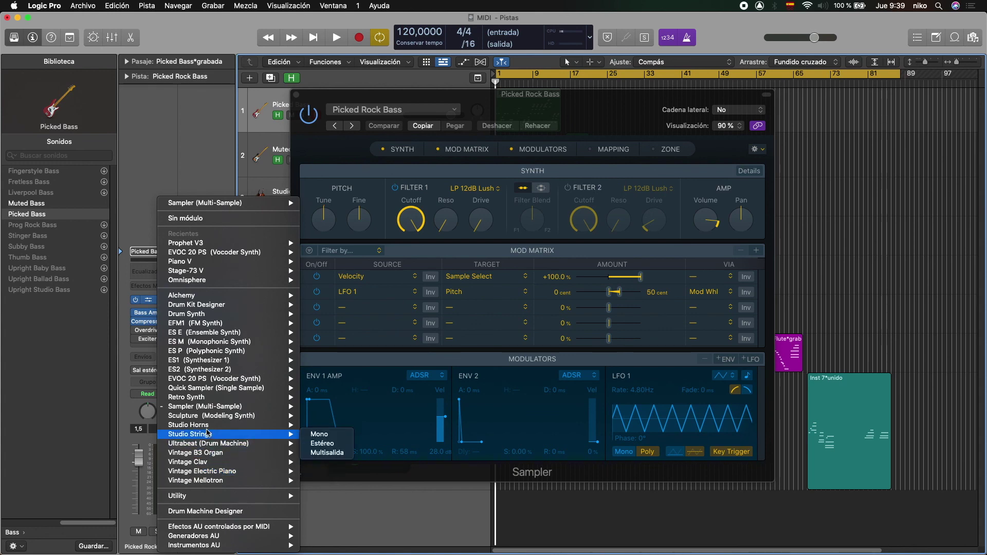
mouse_move(207, 429)
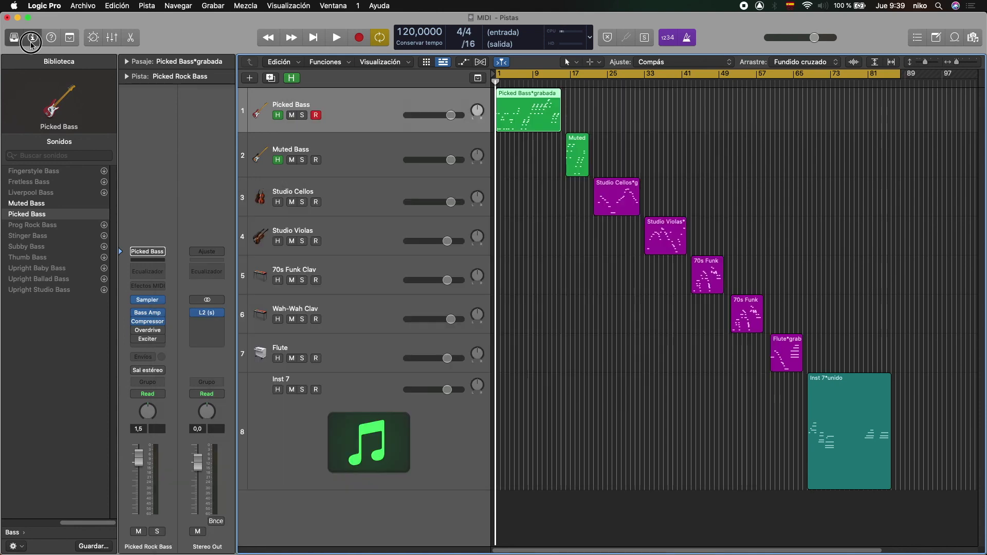
Step: Hide the inspector and library, and start creating a new track to review the available track types
click(31, 43)
click(13, 41)
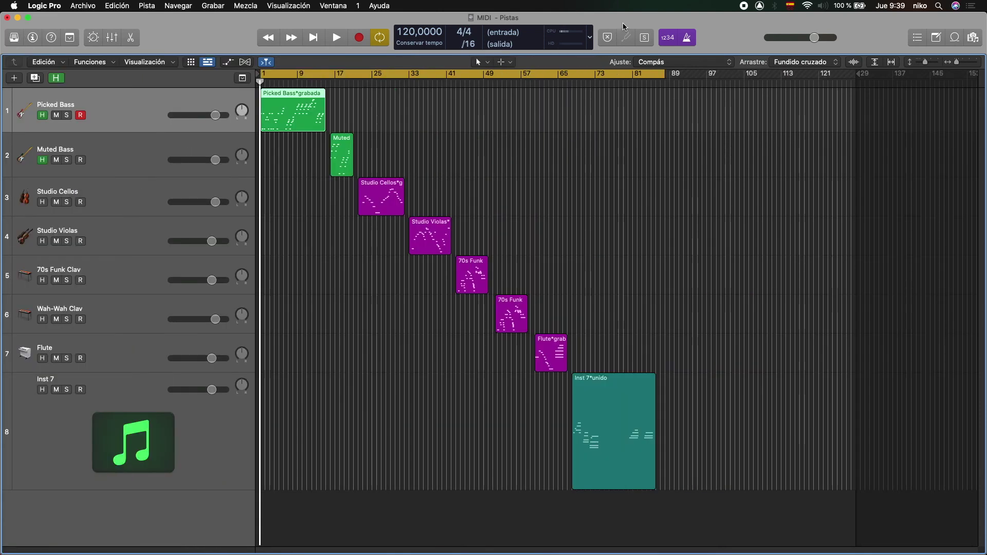
key(alt+super+n)
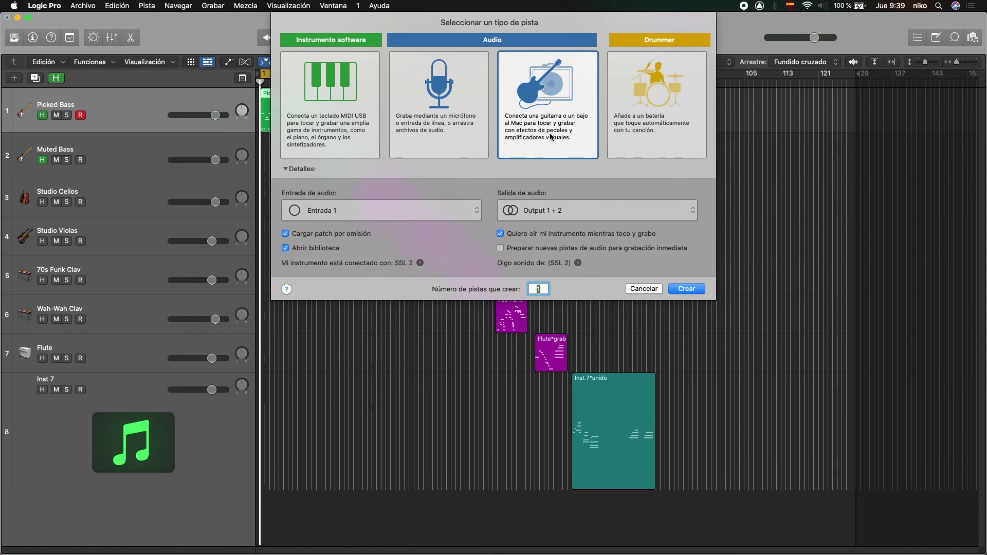